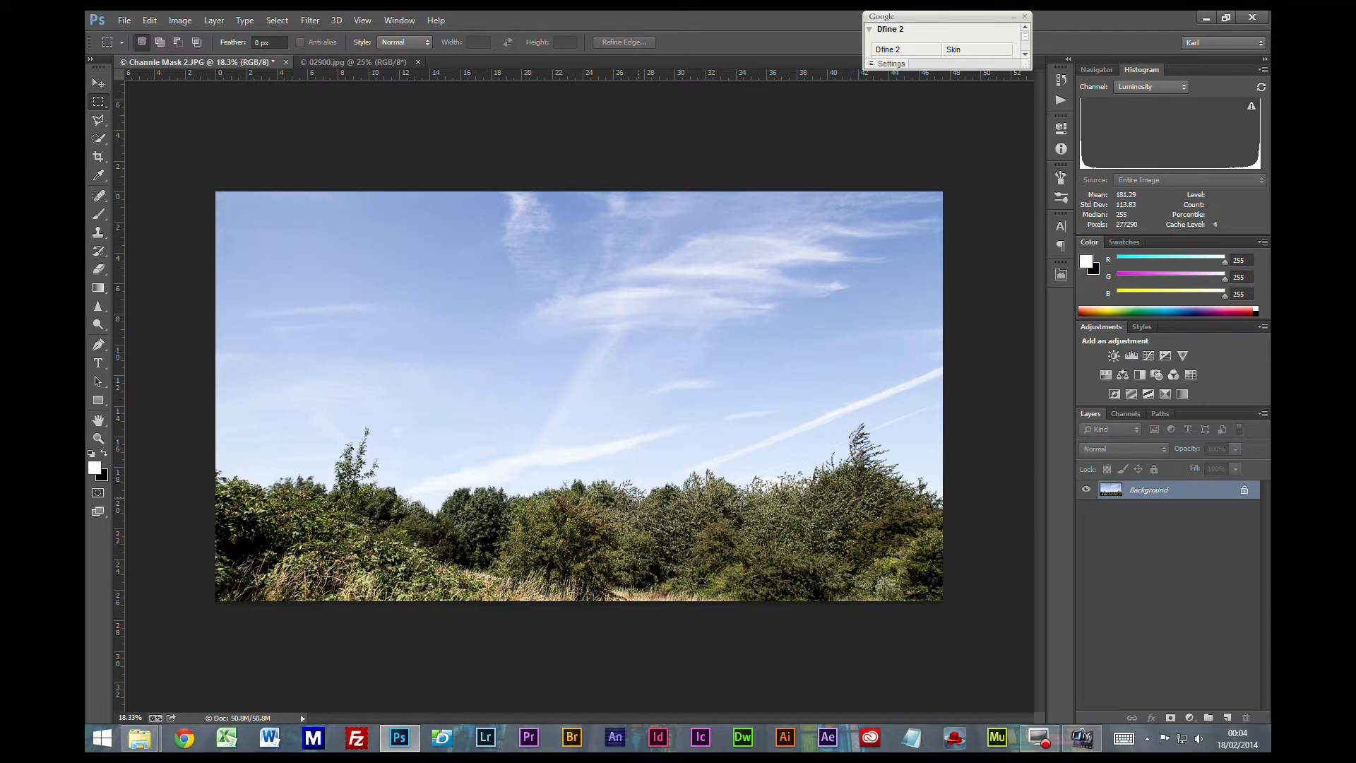
# Compare the Red, Green and Blue channels for the strongest contrast between the sky and the trees
pyautogui.scroll(1, 639, 496)
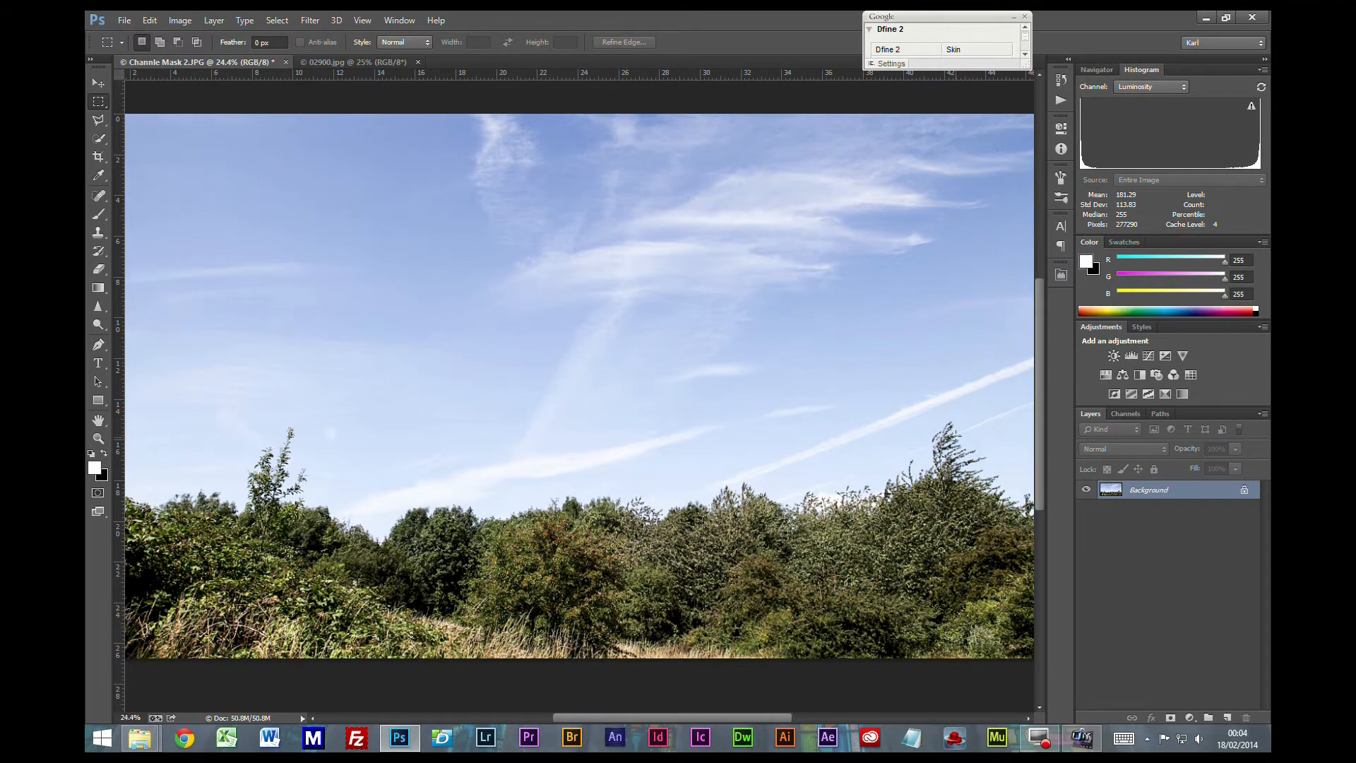
pyautogui.scroll(-1, 789, 518)
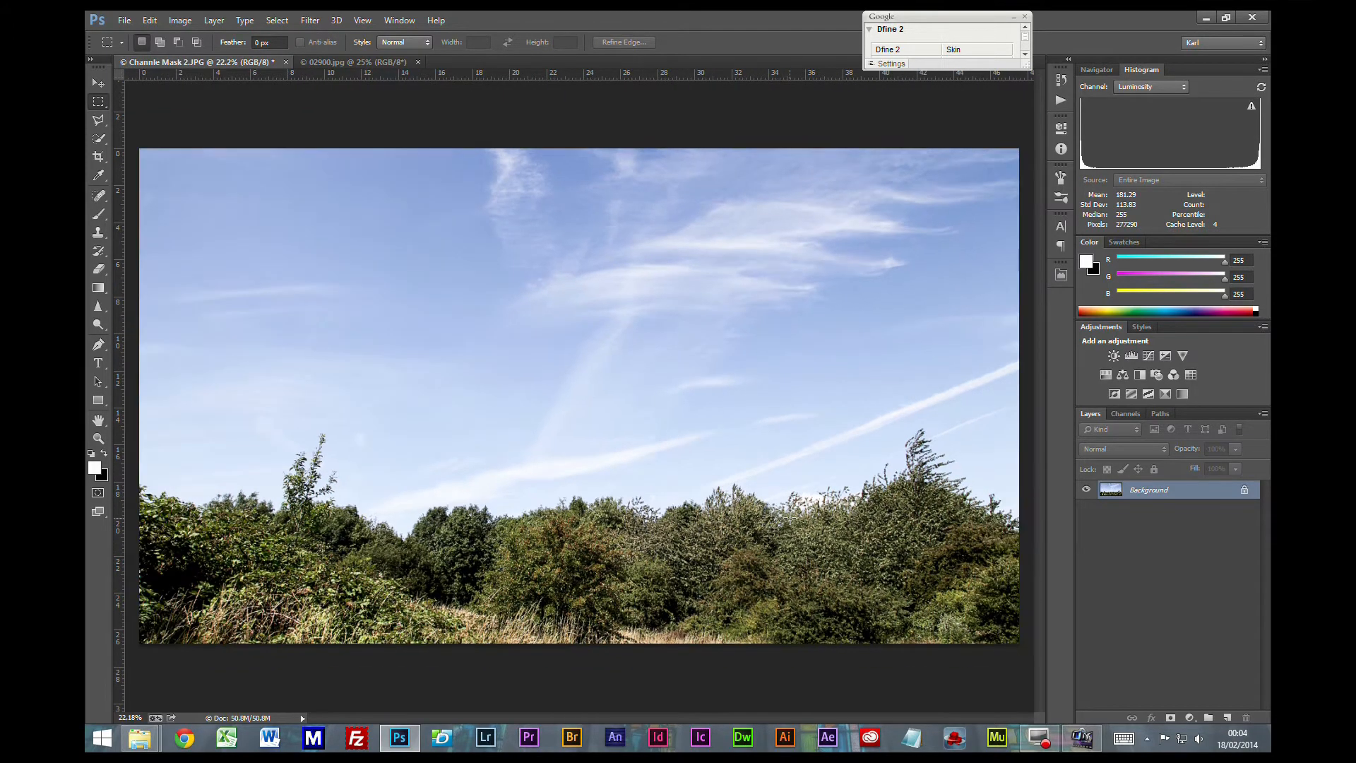
pyautogui.scroll(-1, 789, 518)
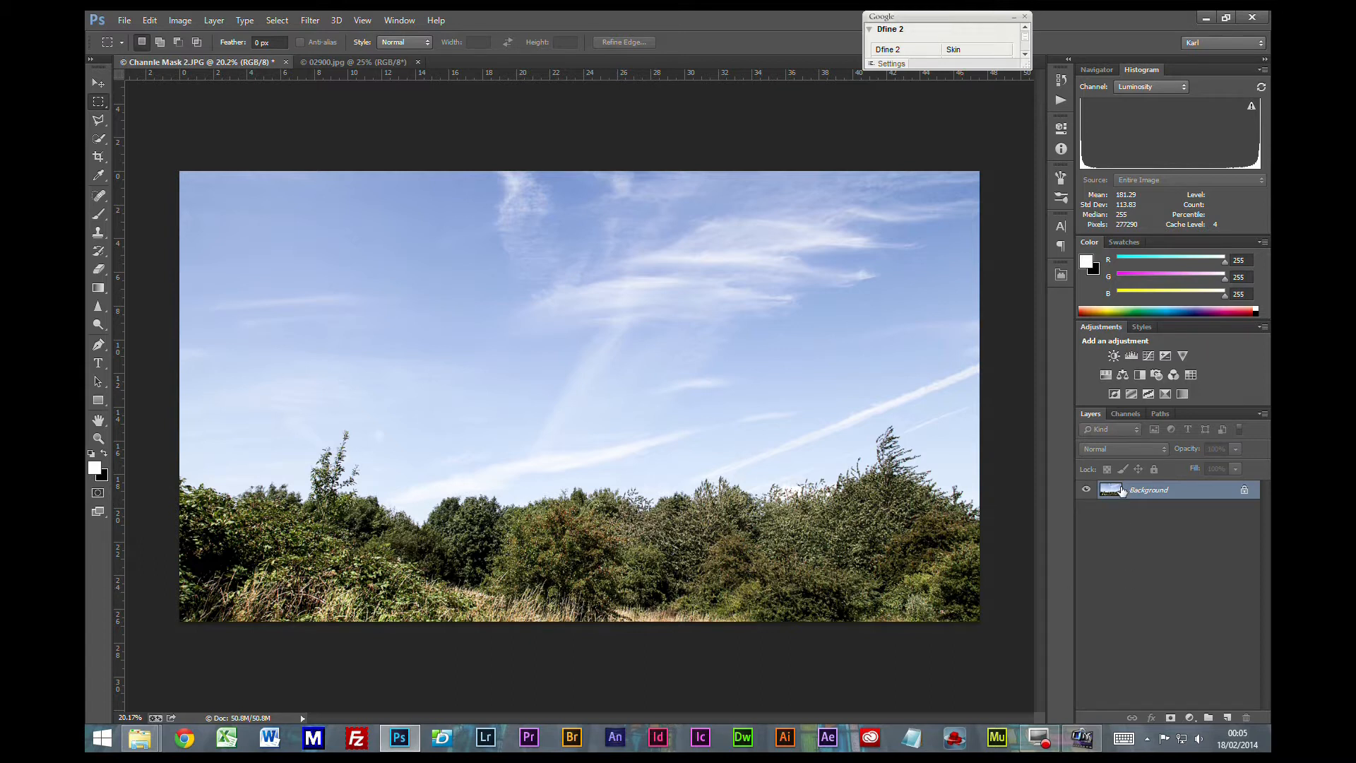
pyautogui.click(1126, 415)
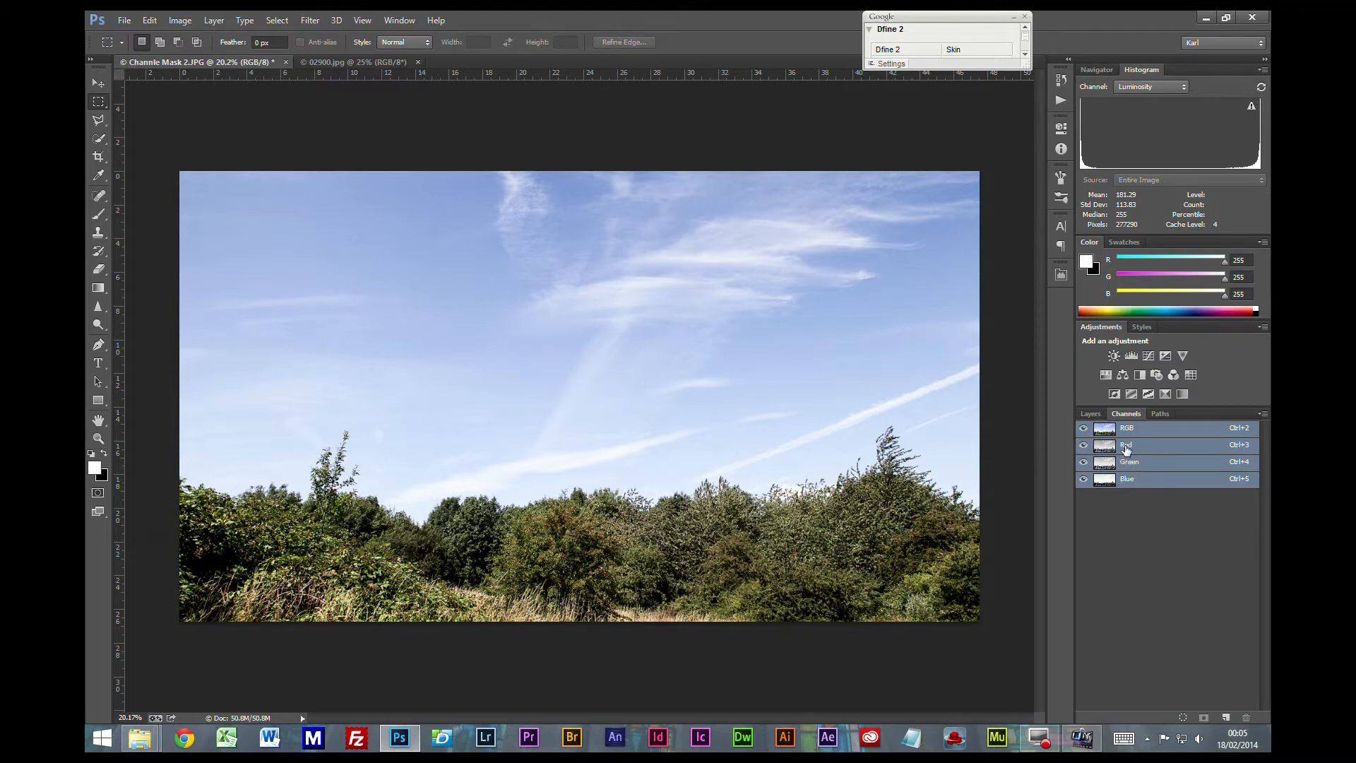
pyautogui.click(1127, 447)
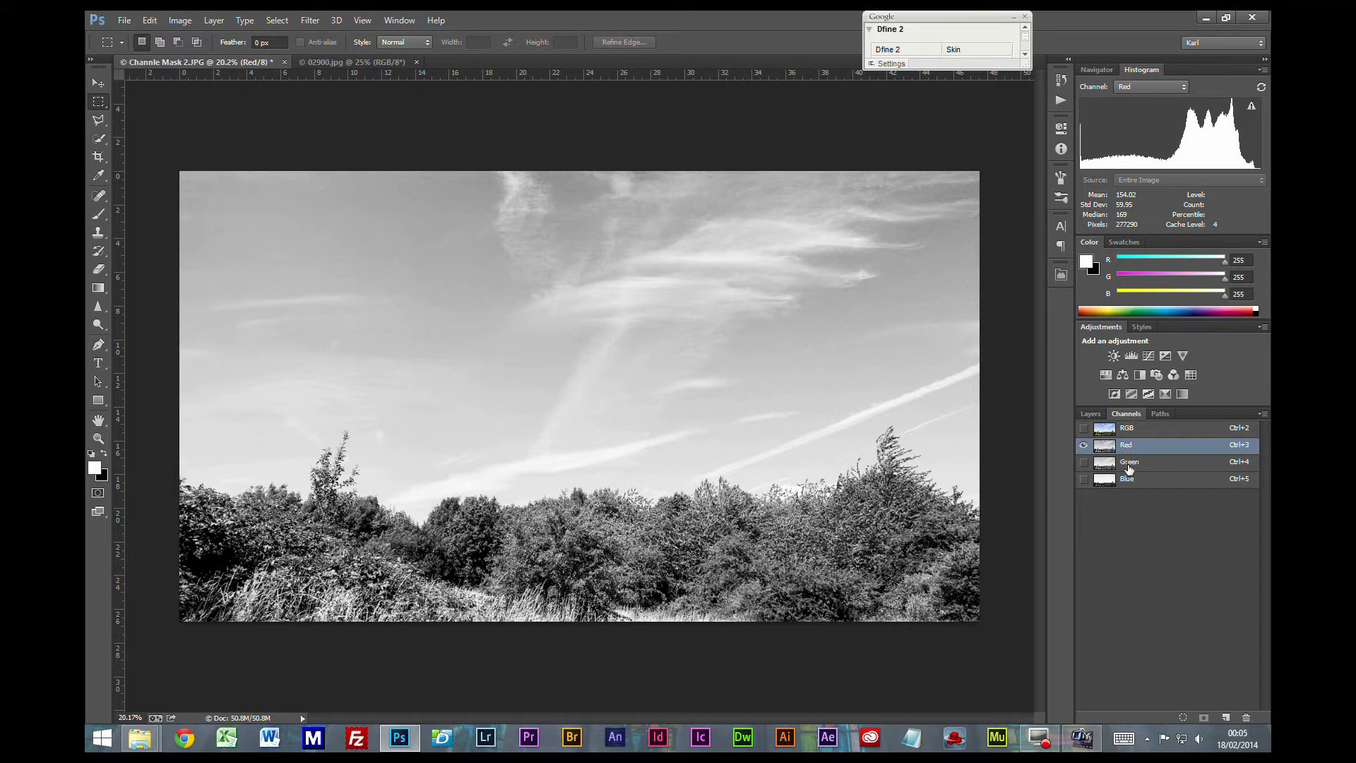
pyautogui.click(1128, 464)
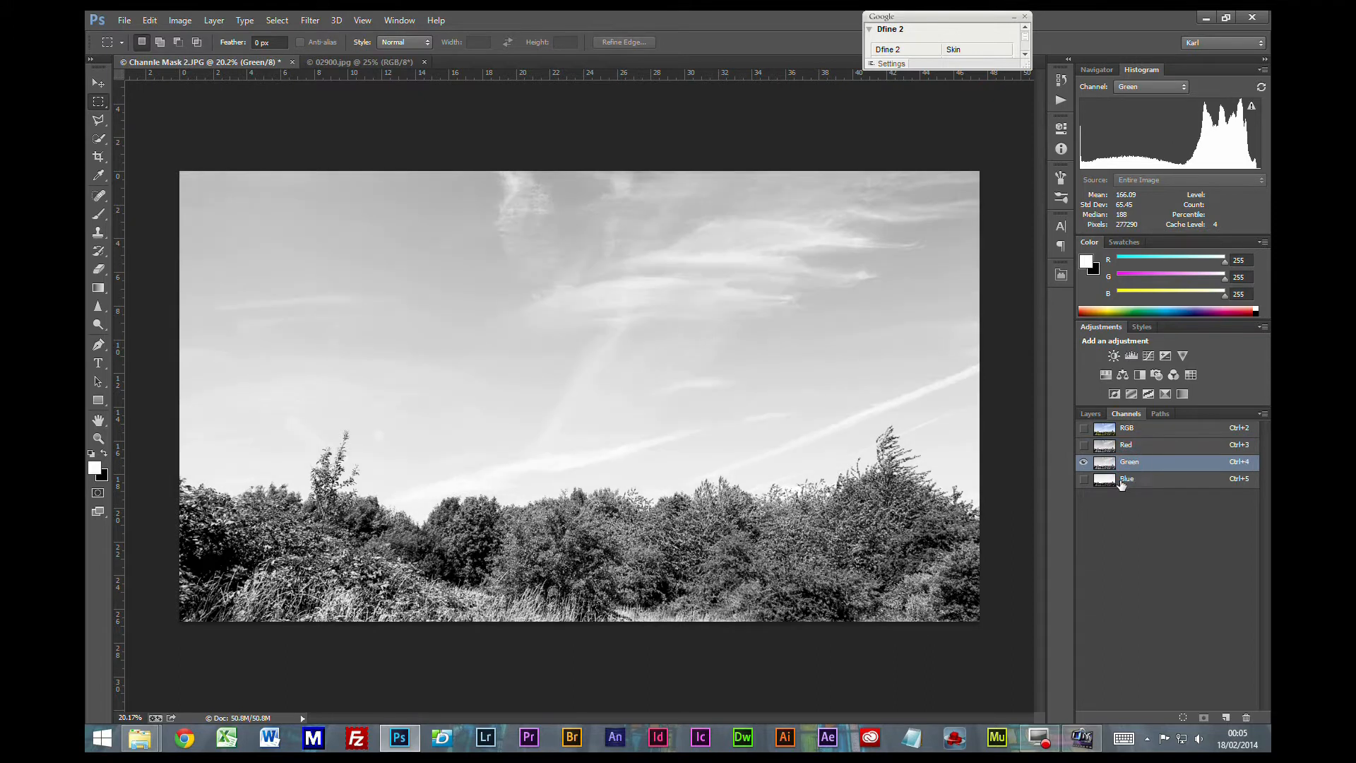
pyautogui.click(1123, 482)
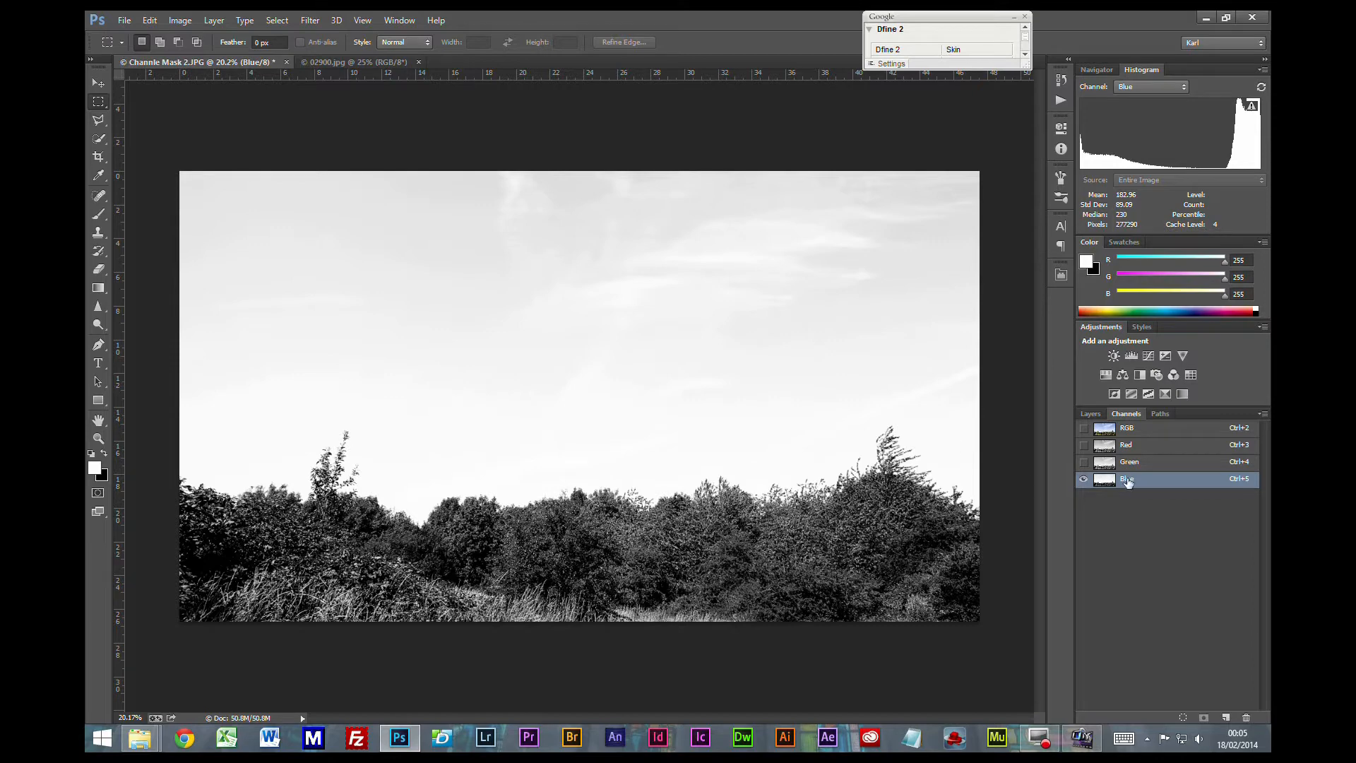
pyautogui.click(1128, 463)
pyautogui.click(1128, 447)
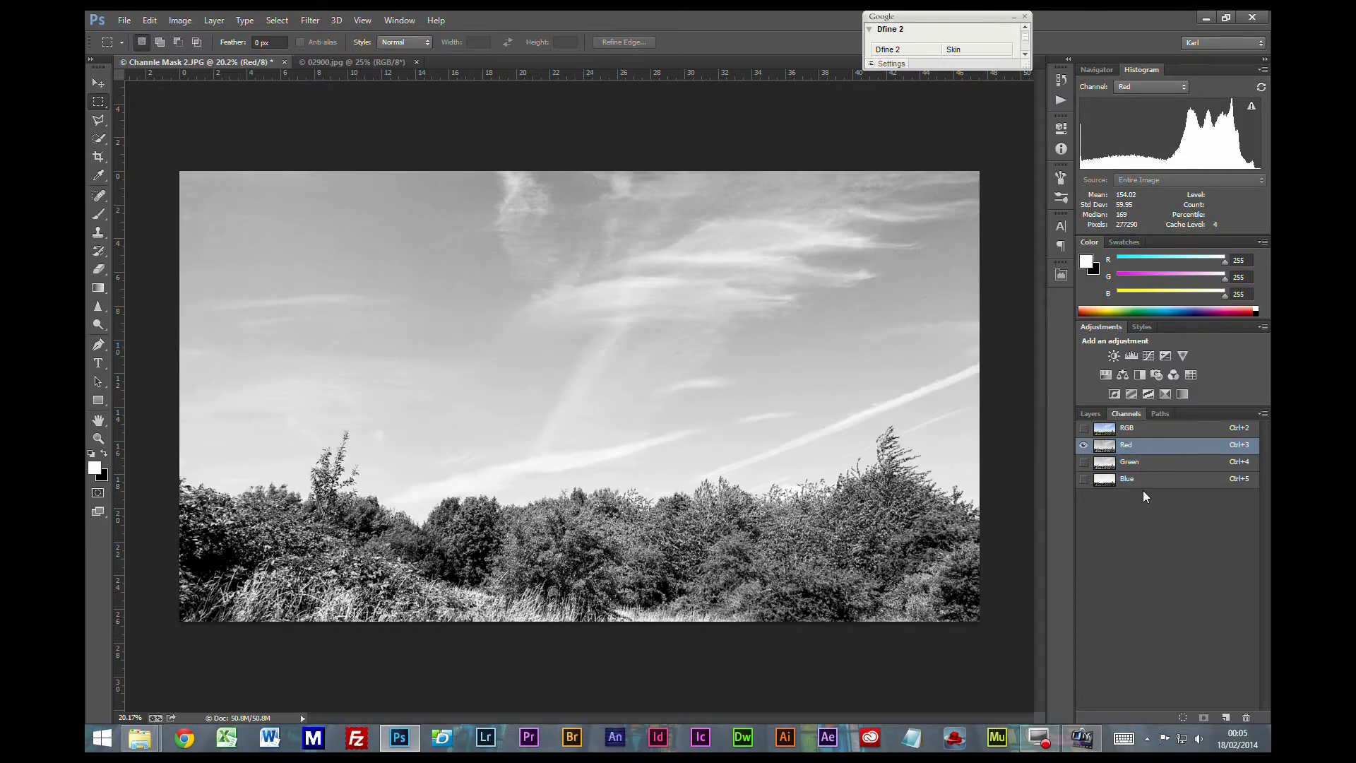
# Duplicate the Blue channel and rename the copy Sky Mask
pyautogui.click(1128, 482)
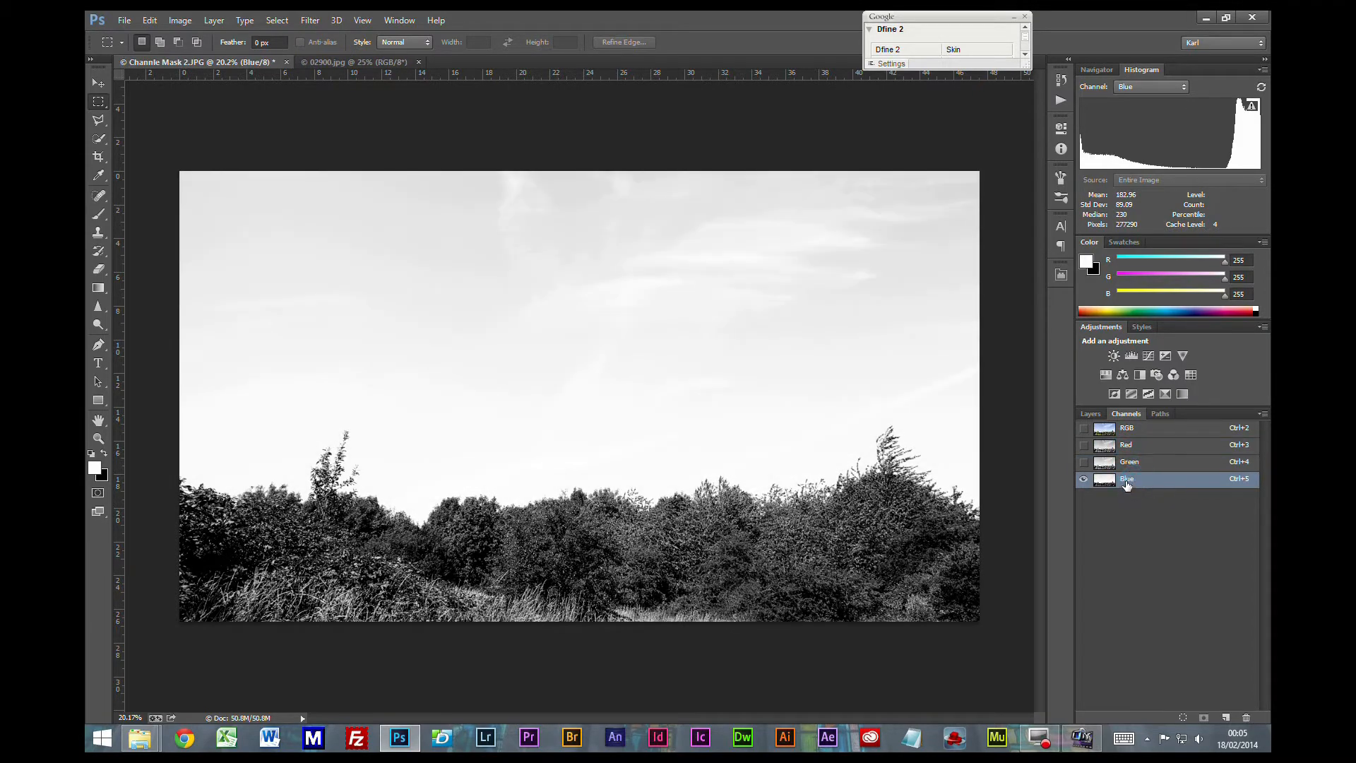
pyautogui.moveTo(1127, 487); pyautogui.dragTo(1225, 717)
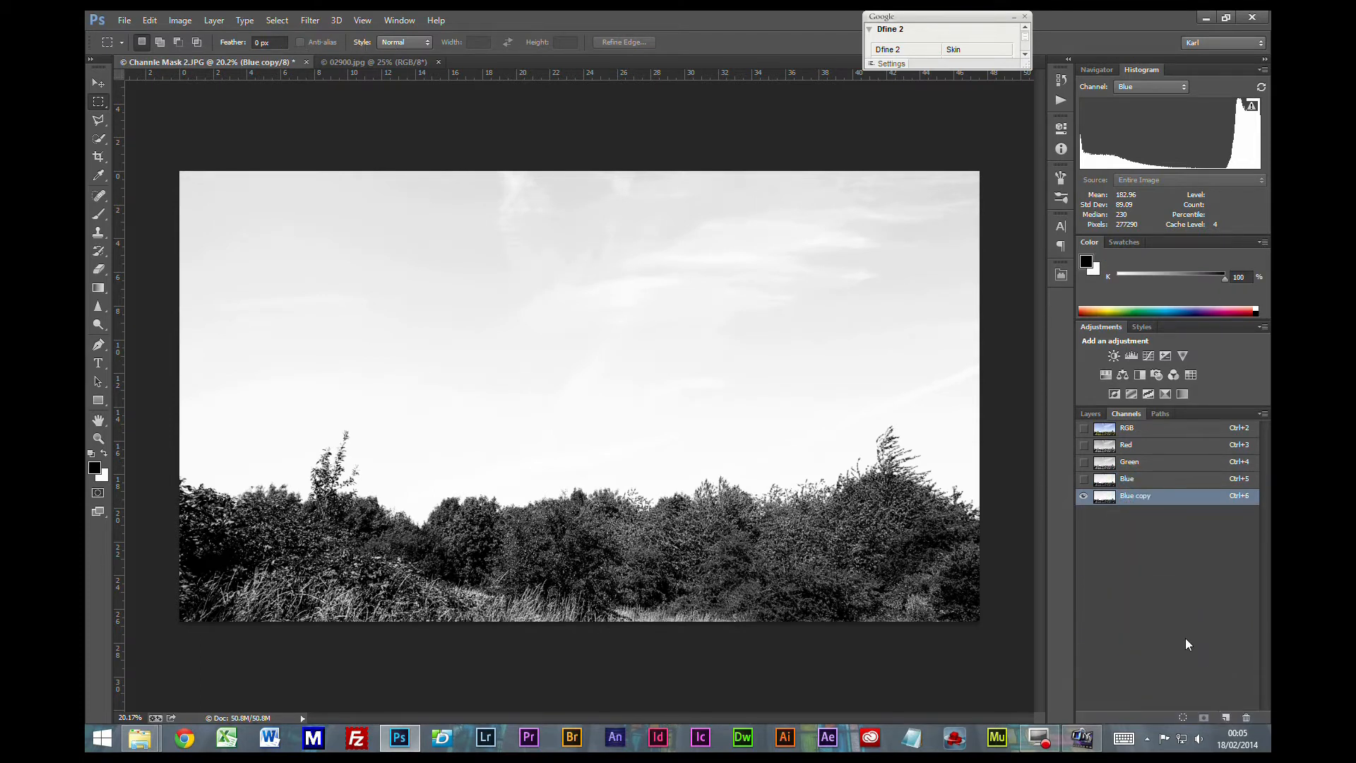
pyautogui.doubleClick(1127, 497)
pyautogui.write('Sky Mask')
pyautogui.click(1171, 539)
# Apply Levels to the Sky Mask channel with input black at 146 and input white at 219
pyautogui.click(181, 21)
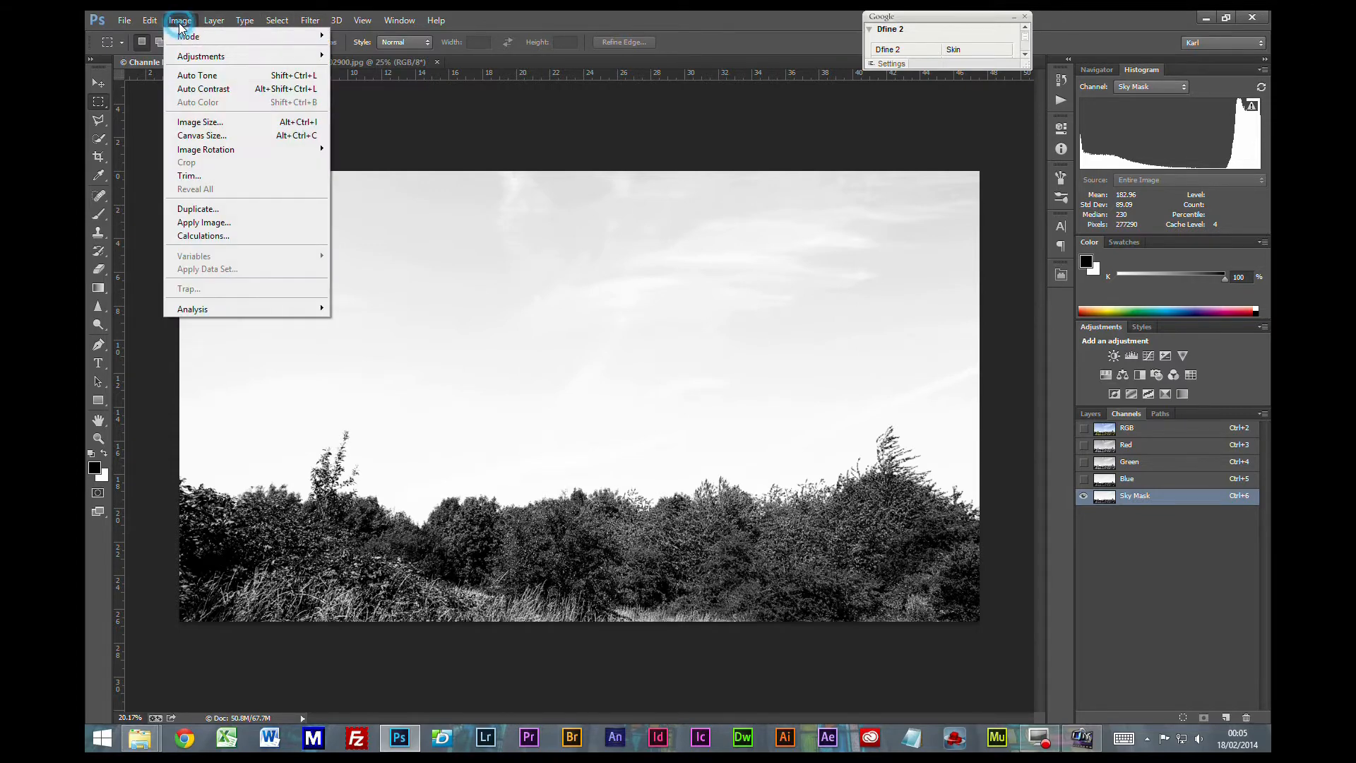
pyautogui.moveTo(277, 54)
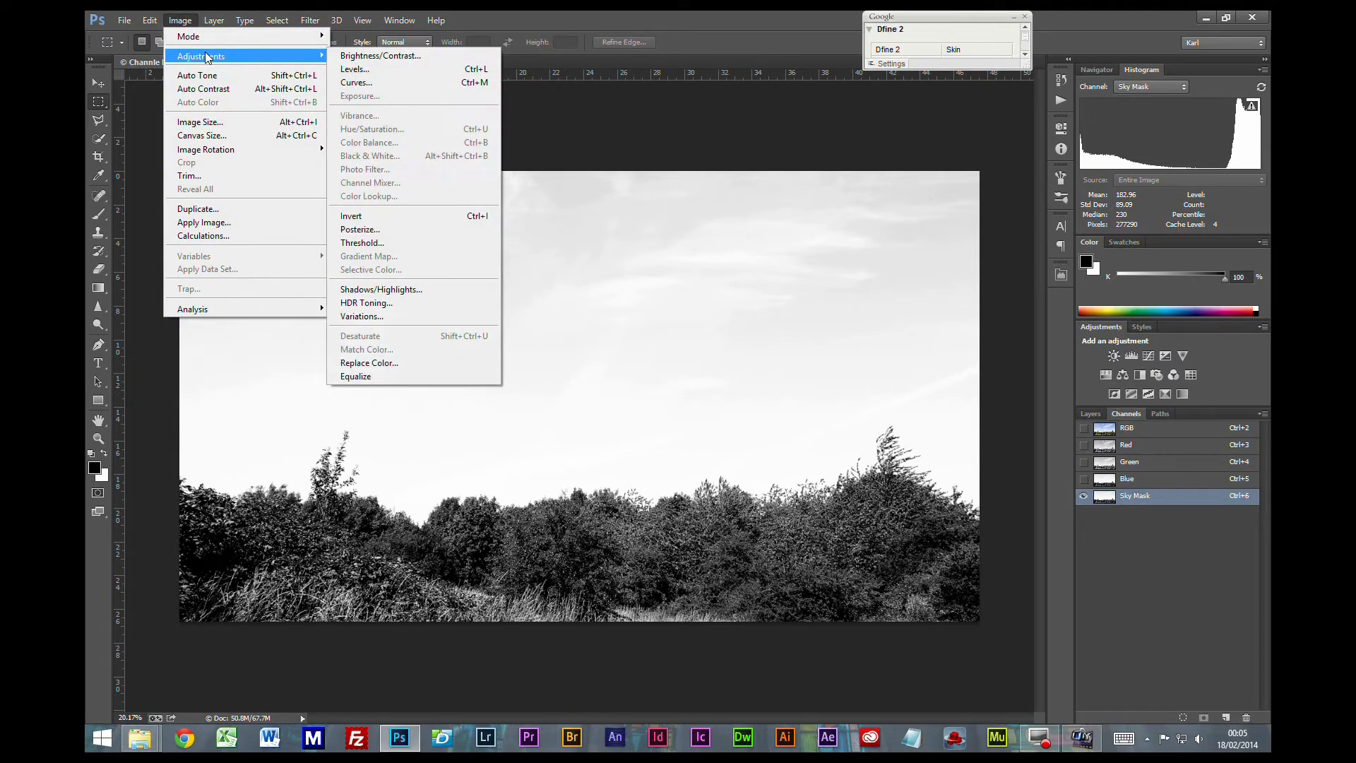
pyautogui.click(357, 69)
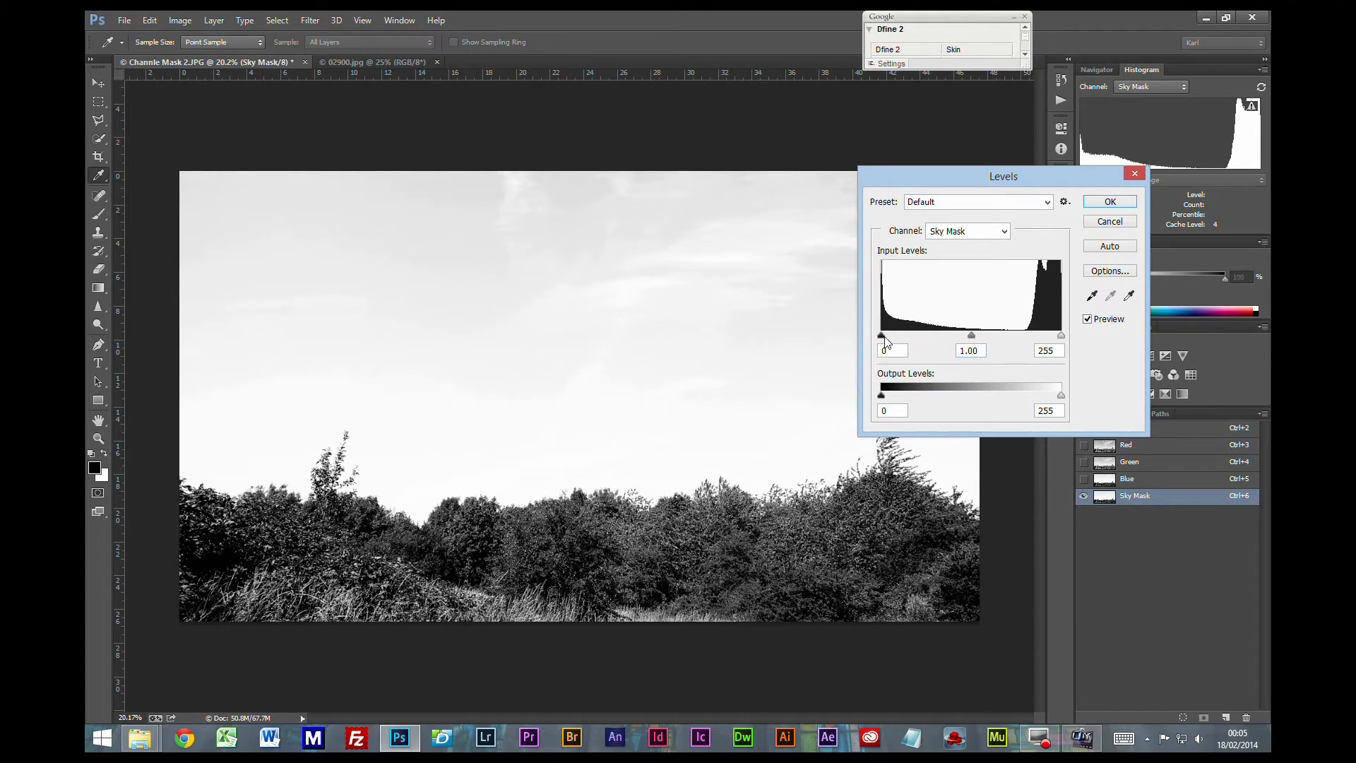
pyautogui.moveTo(881, 336); pyautogui.dragTo(1037, 339)
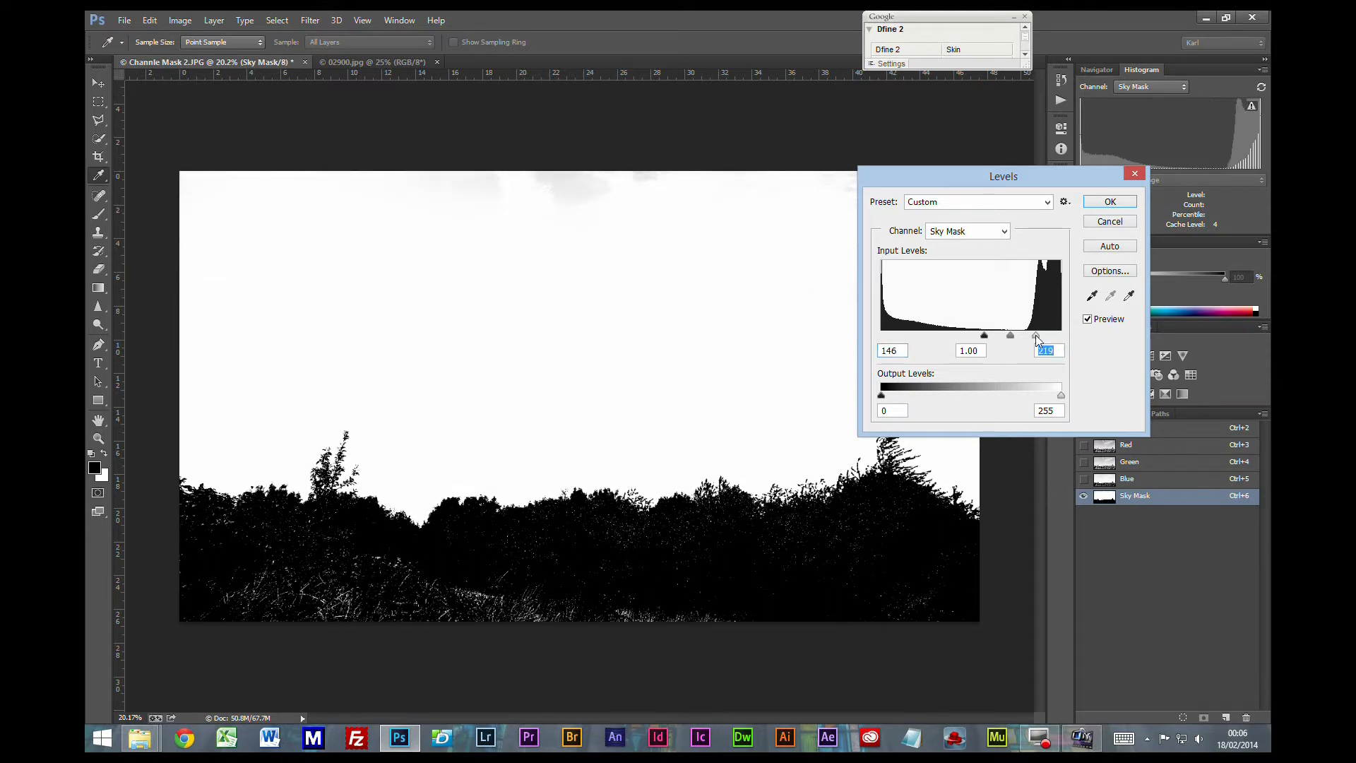
pyautogui.click(1100, 204)
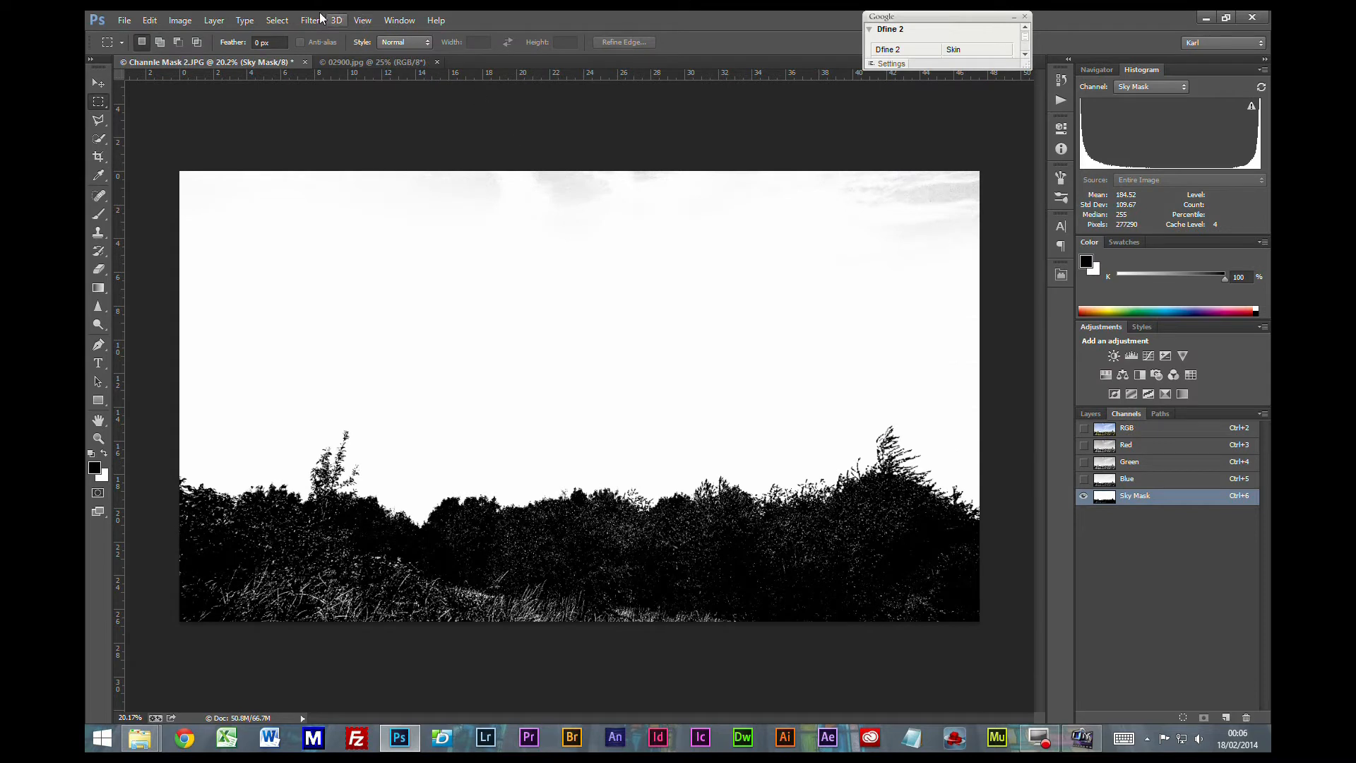
# Apply Brightness/Contrast to the Sky Mask channel with contrast 100 and brightness about -97
pyautogui.click(181, 20)
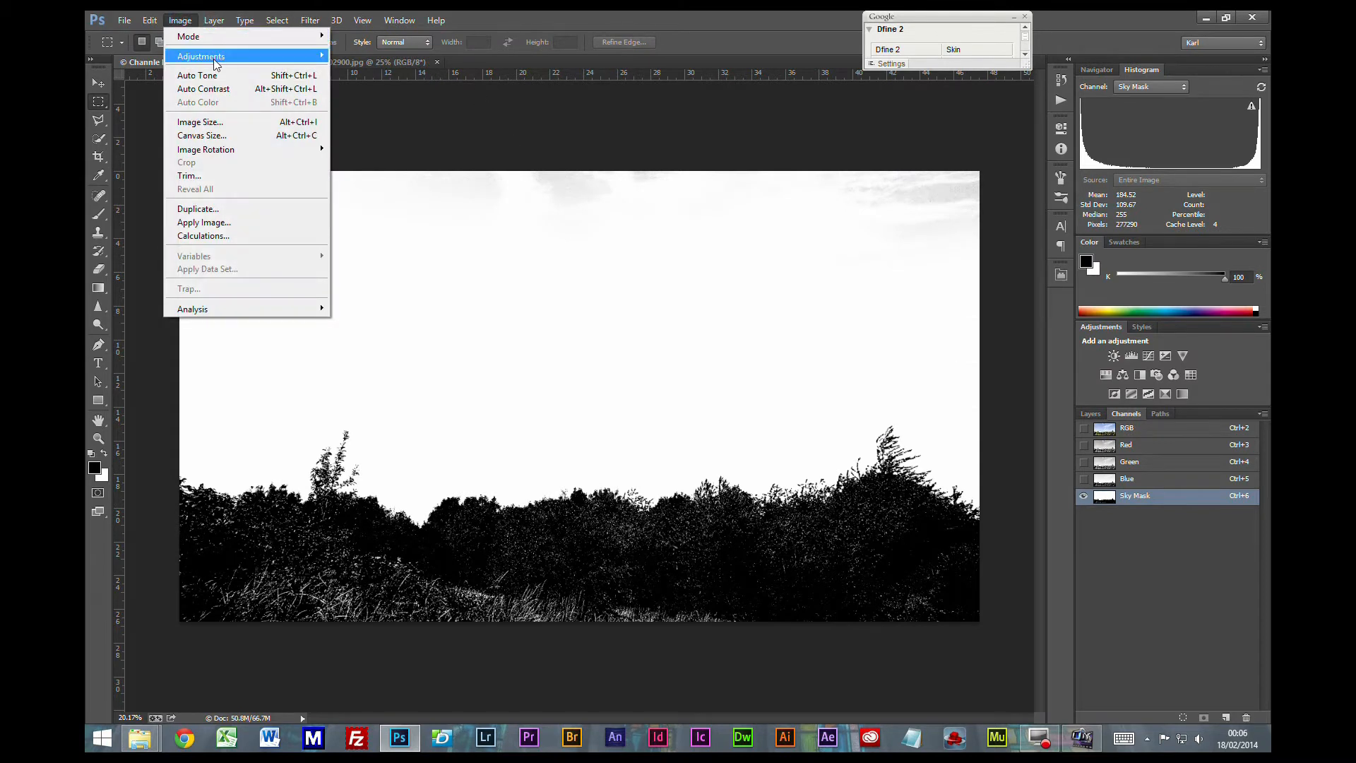
pyautogui.moveTo(215, 58)
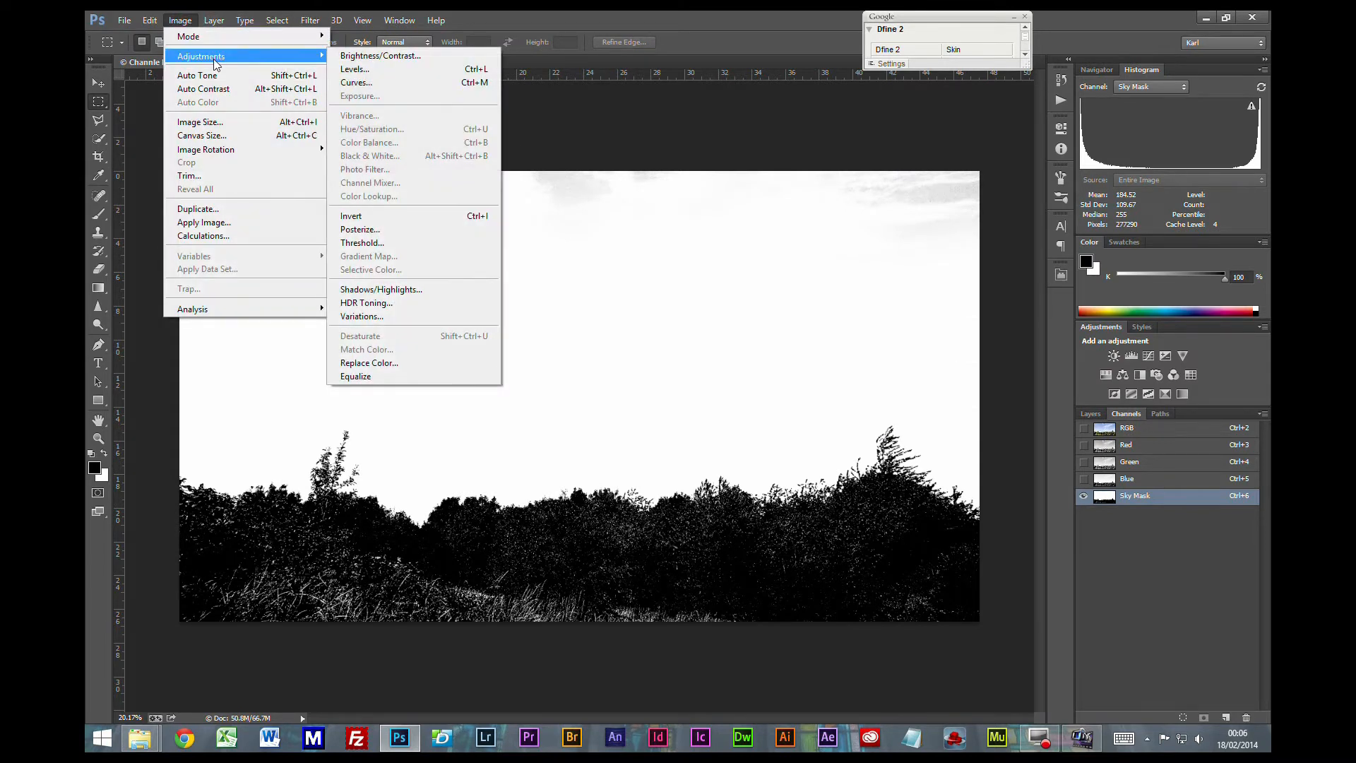
pyautogui.click(372, 56)
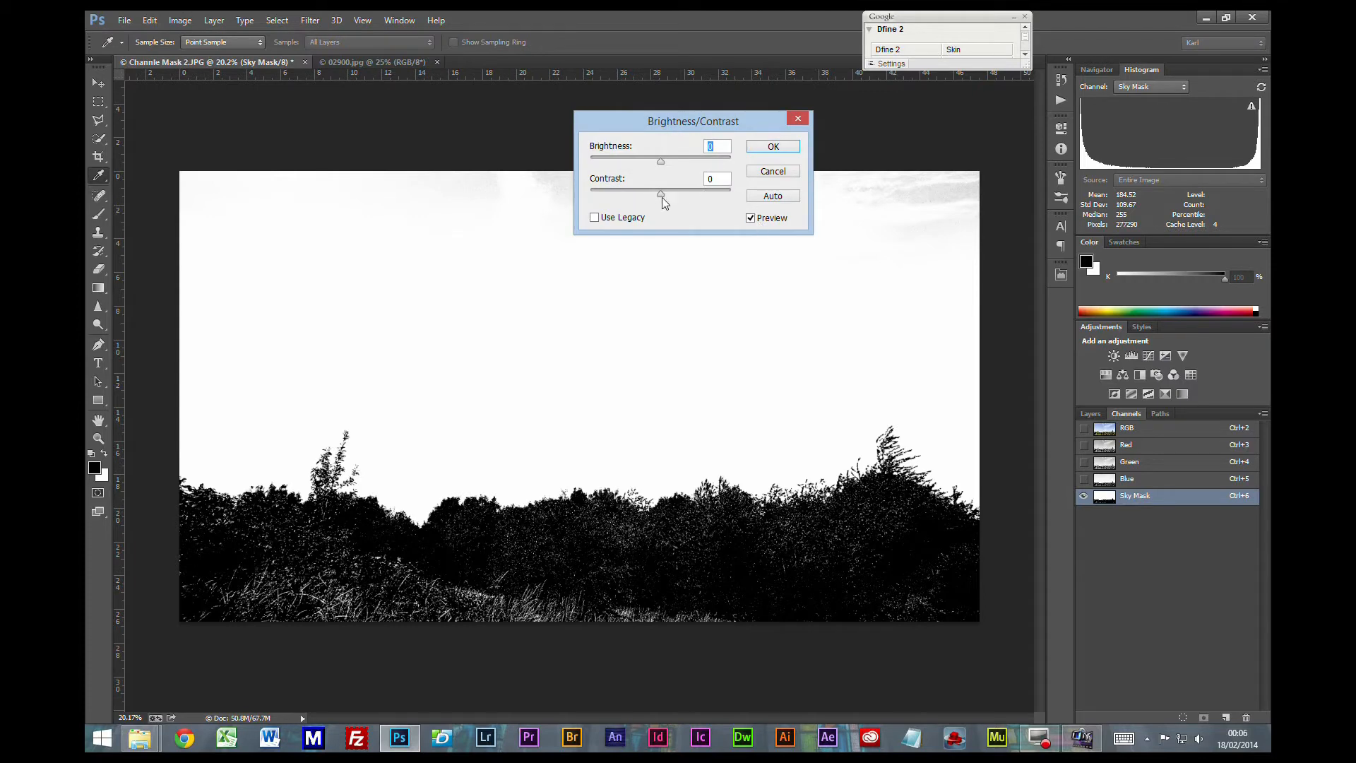
pyautogui.moveTo(662, 199); pyautogui.dragTo(714, 199)
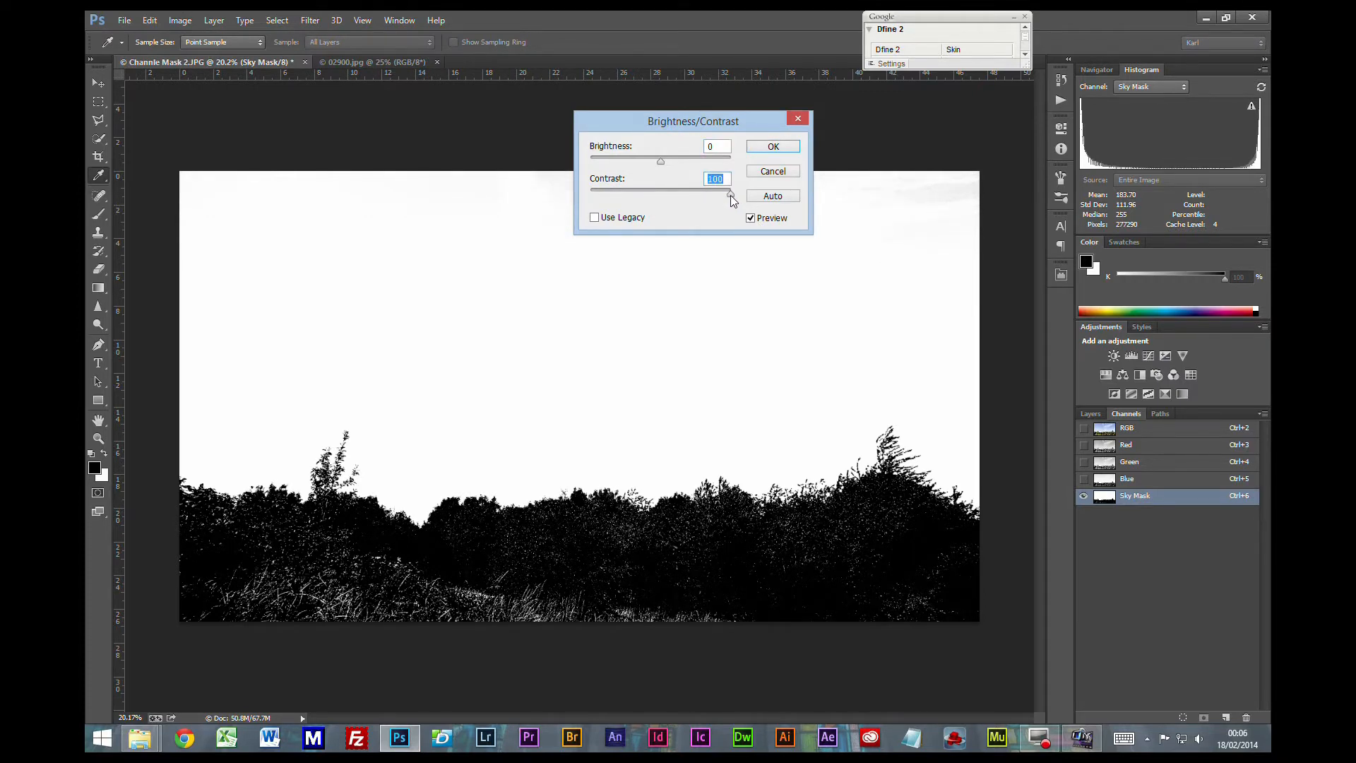
pyautogui.moveTo(731, 196)
pyautogui.mouseDown()
pyautogui.moveTo(638, 198)
pyautogui.moveTo(757, 202)
pyautogui.mouseUp()
pyautogui.moveTo(659, 162); pyautogui.dragTo(616, 178)
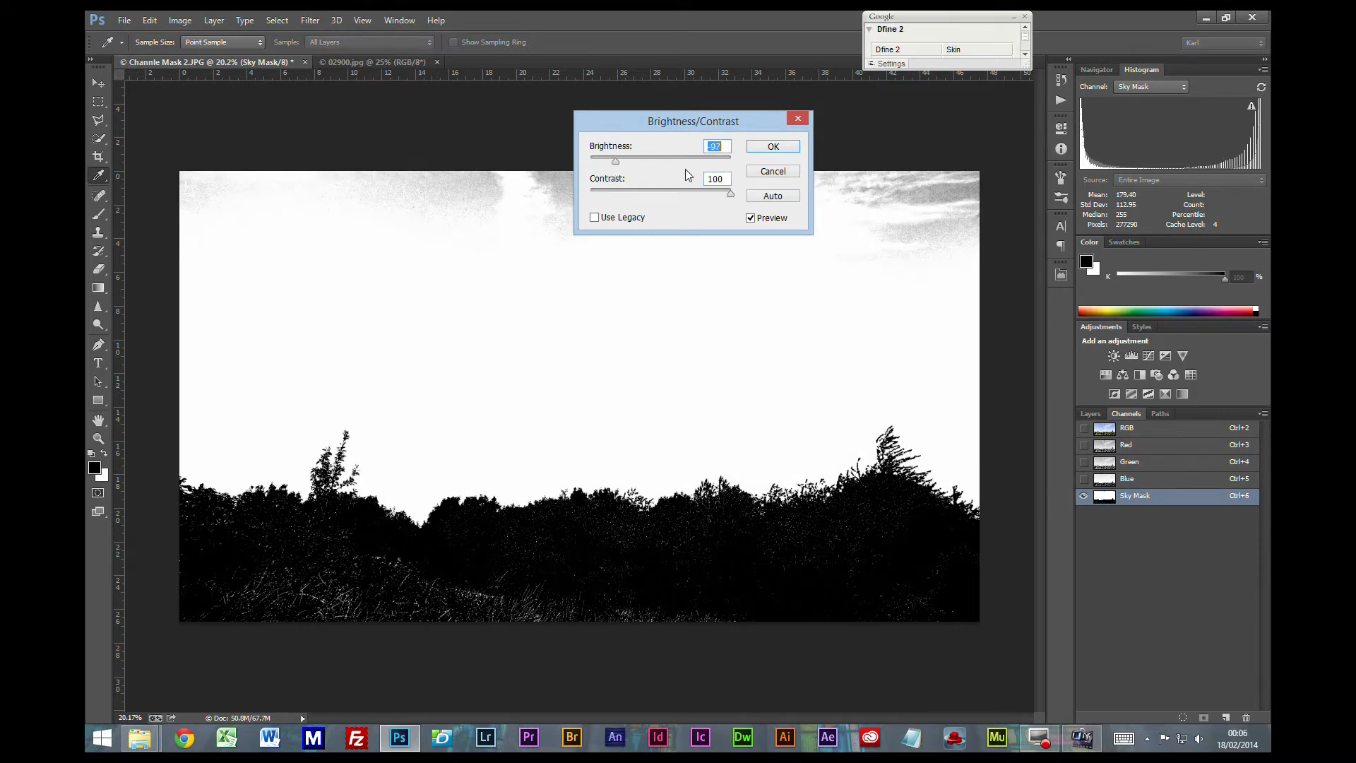
pyautogui.click(753, 144)
pyautogui.press('m')
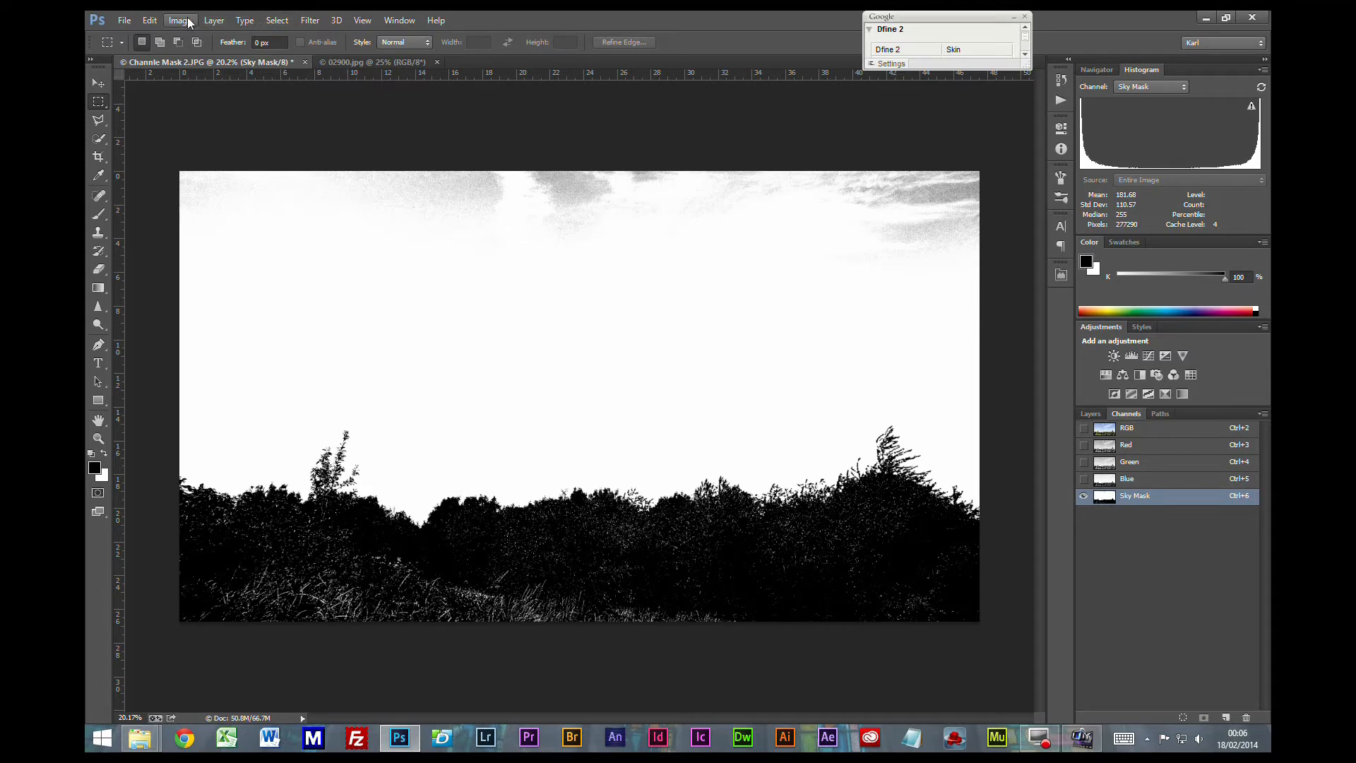
# Fill the Sky Mask channel with White in Overlay mode at 100% opacity
pyautogui.click(150, 20)
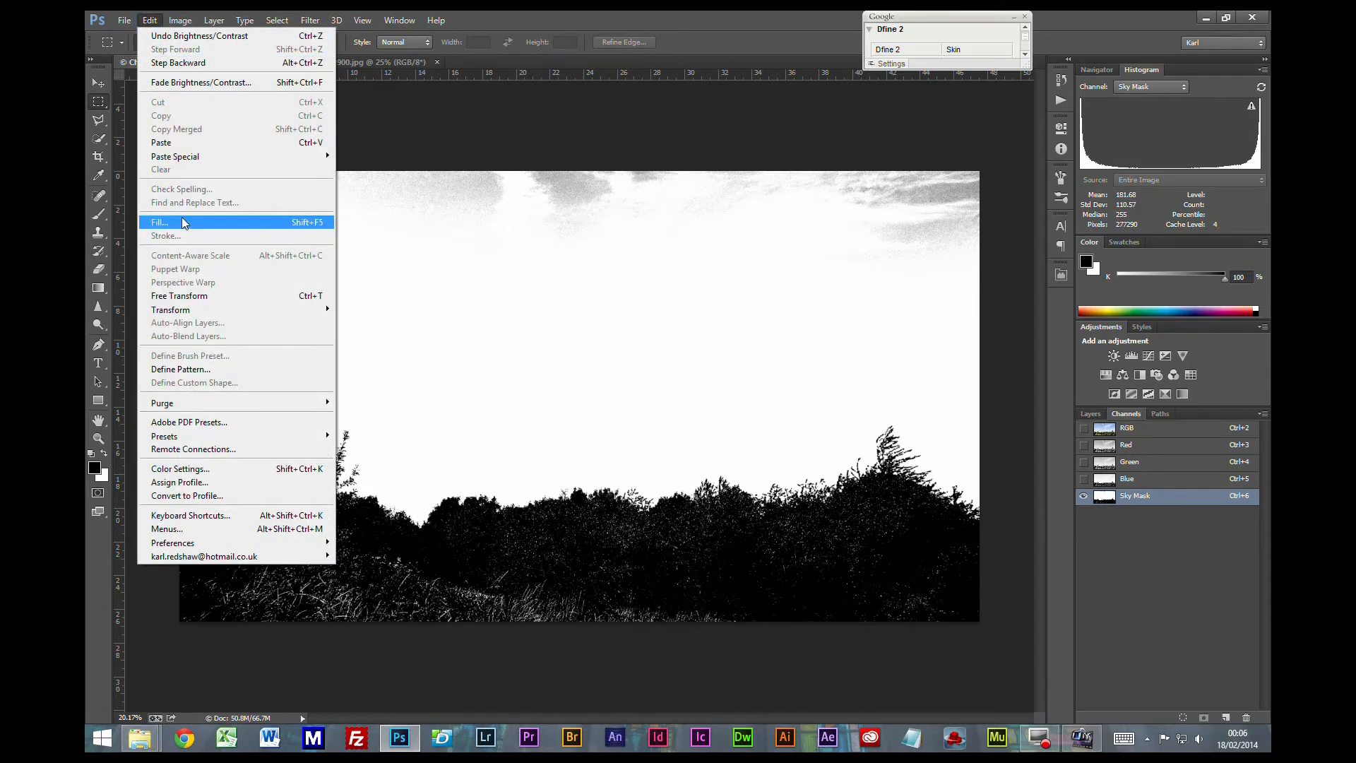
pyautogui.click(182, 222)
pyautogui.click(660, 234)
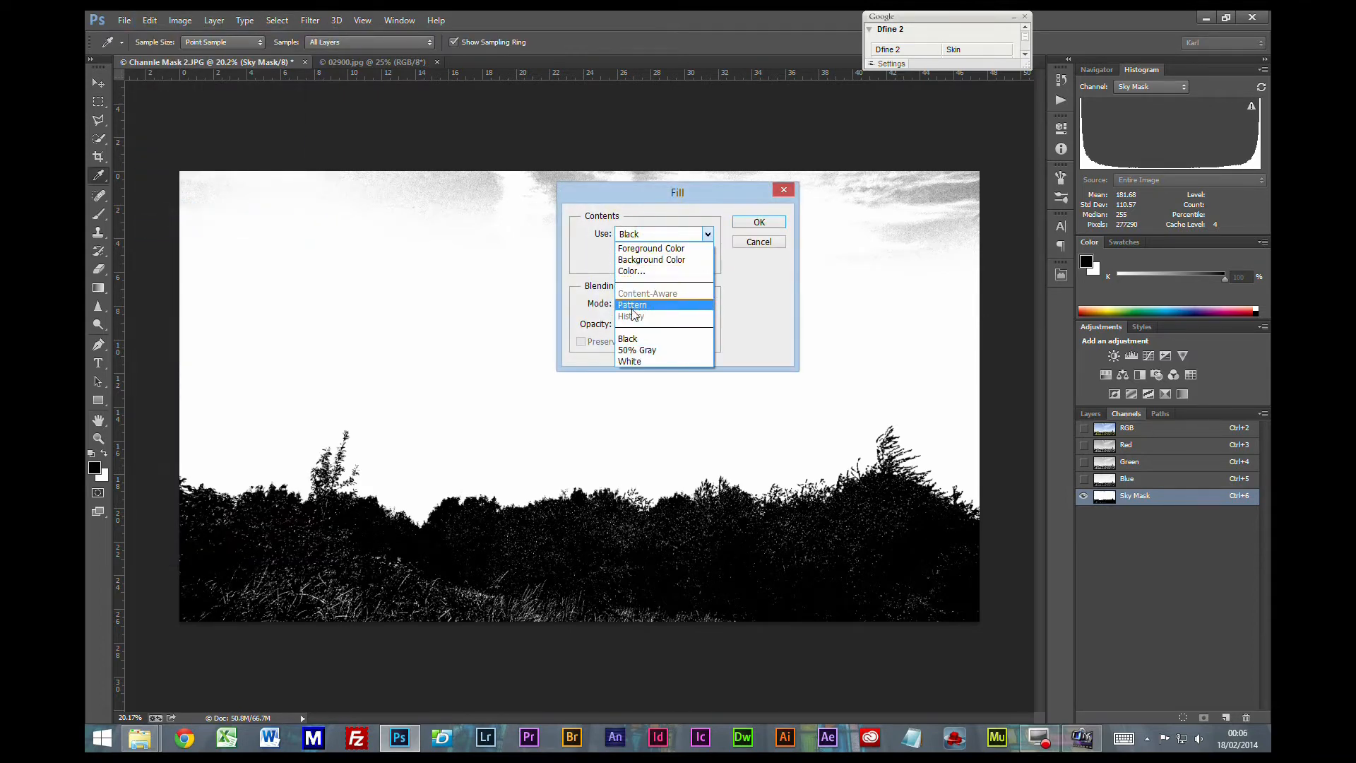
pyautogui.click(630, 361)
pyautogui.click(649, 306)
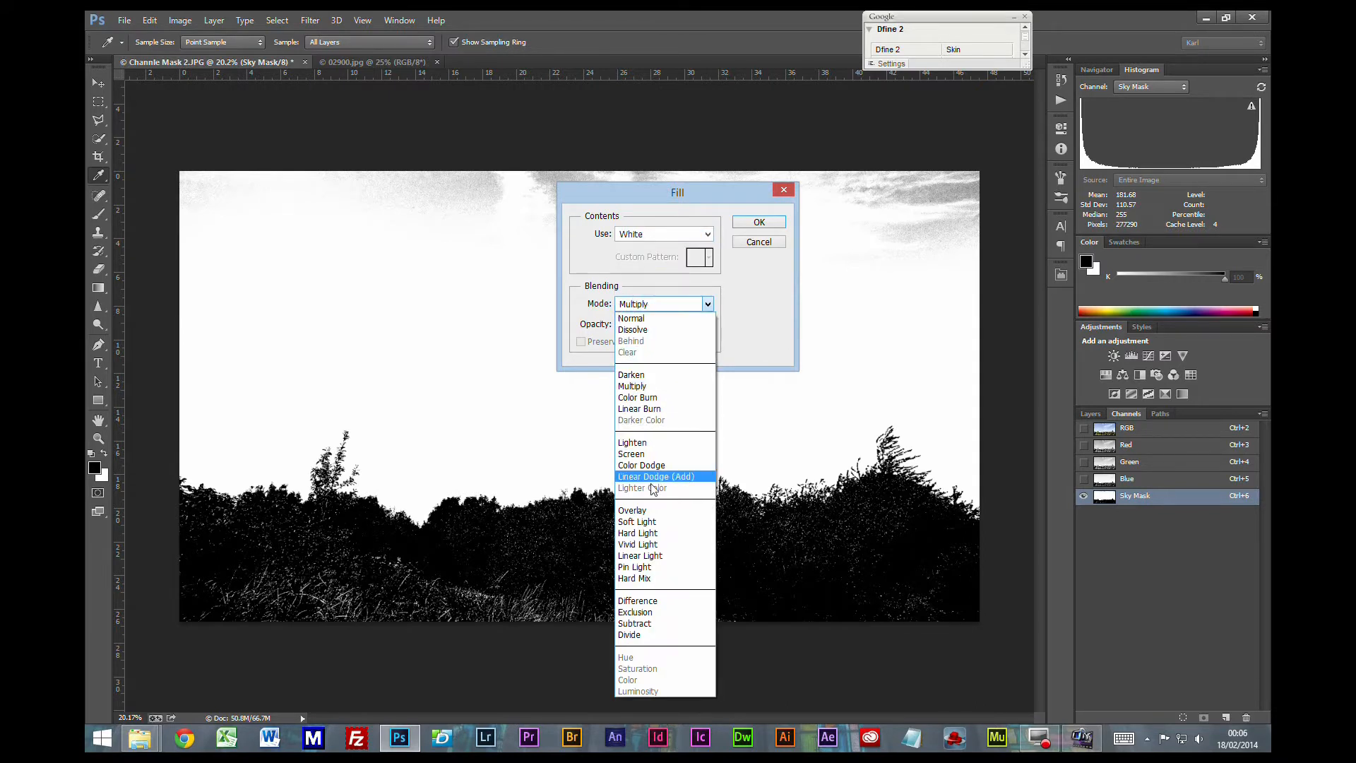
pyautogui.click(639, 511)
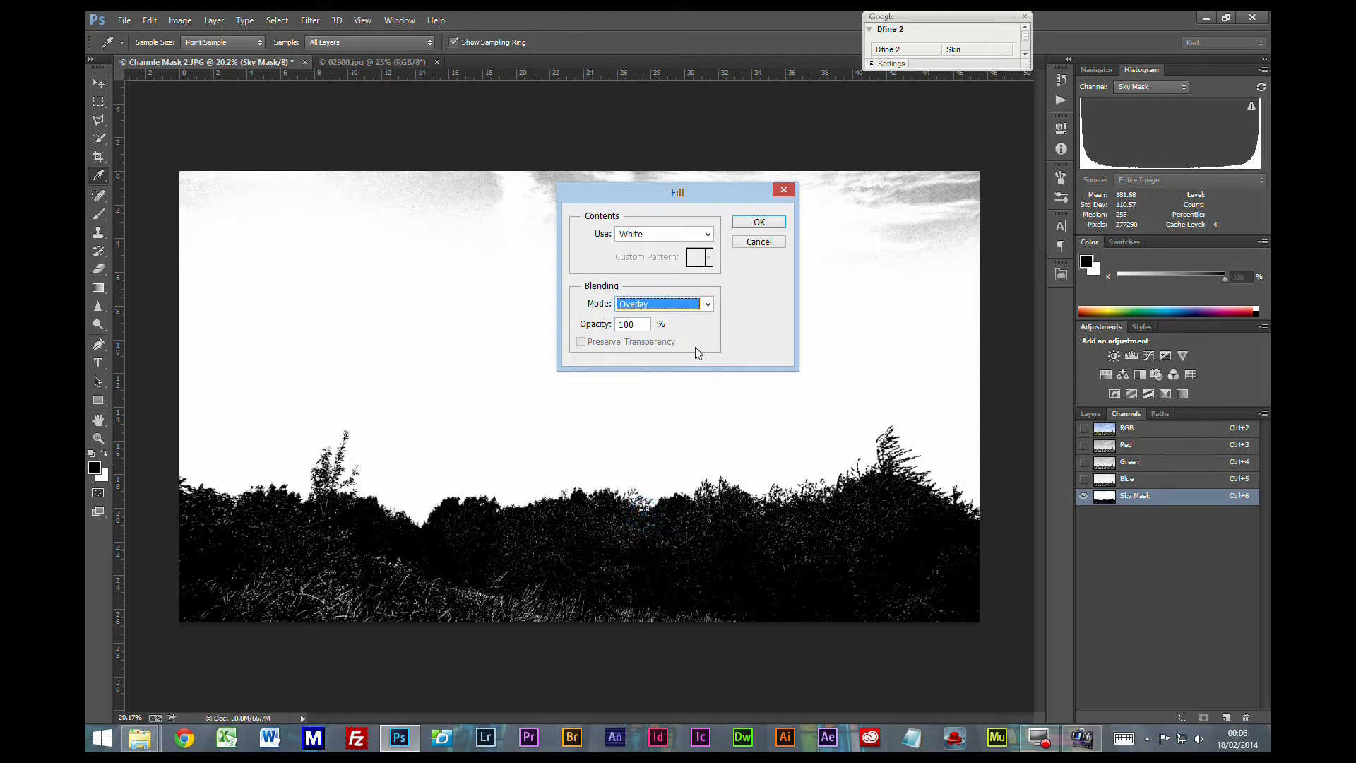
pyautogui.click(759, 222)
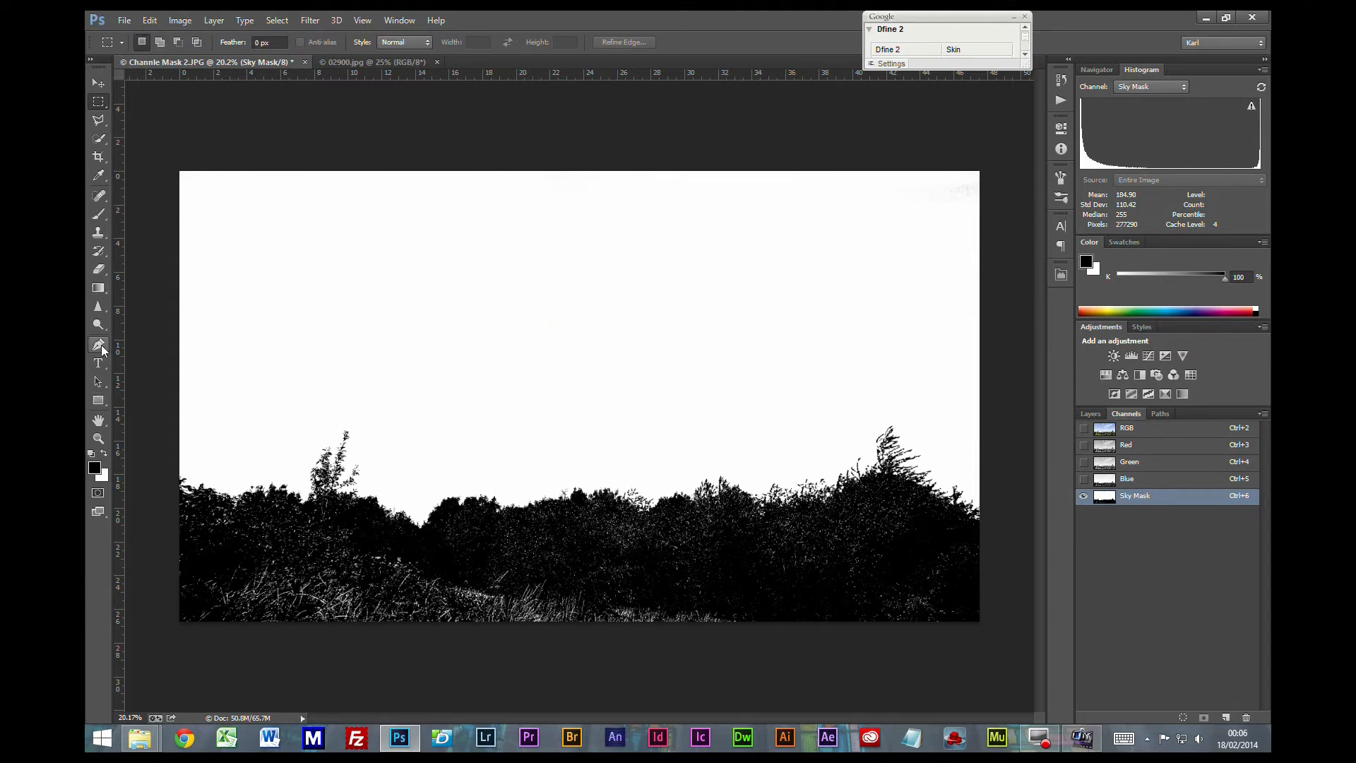
# Paint the faint grey patches in the upper sky white with the Brush in Overlay mode, enlarging it to 600
pyautogui.click(99, 214)
pyautogui.click(104, 453)
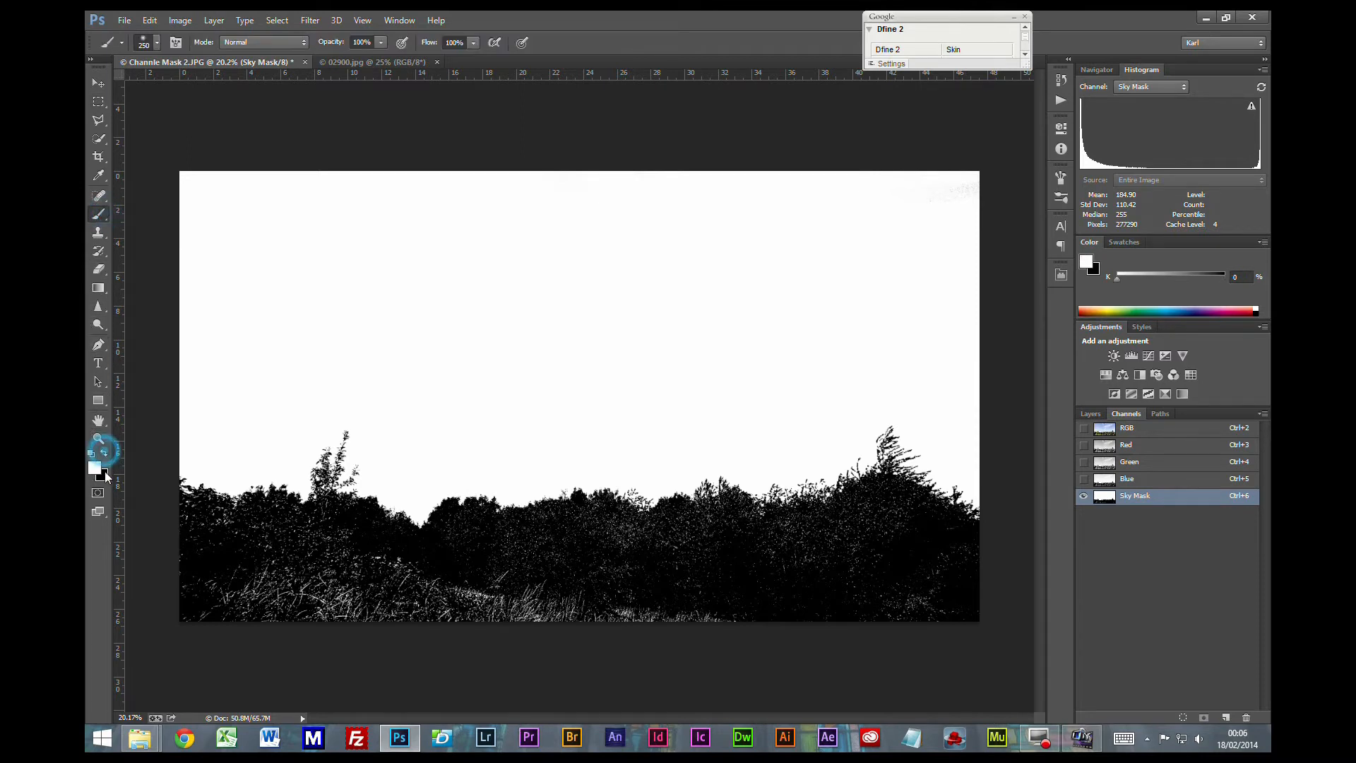
pyautogui.click(289, 43)
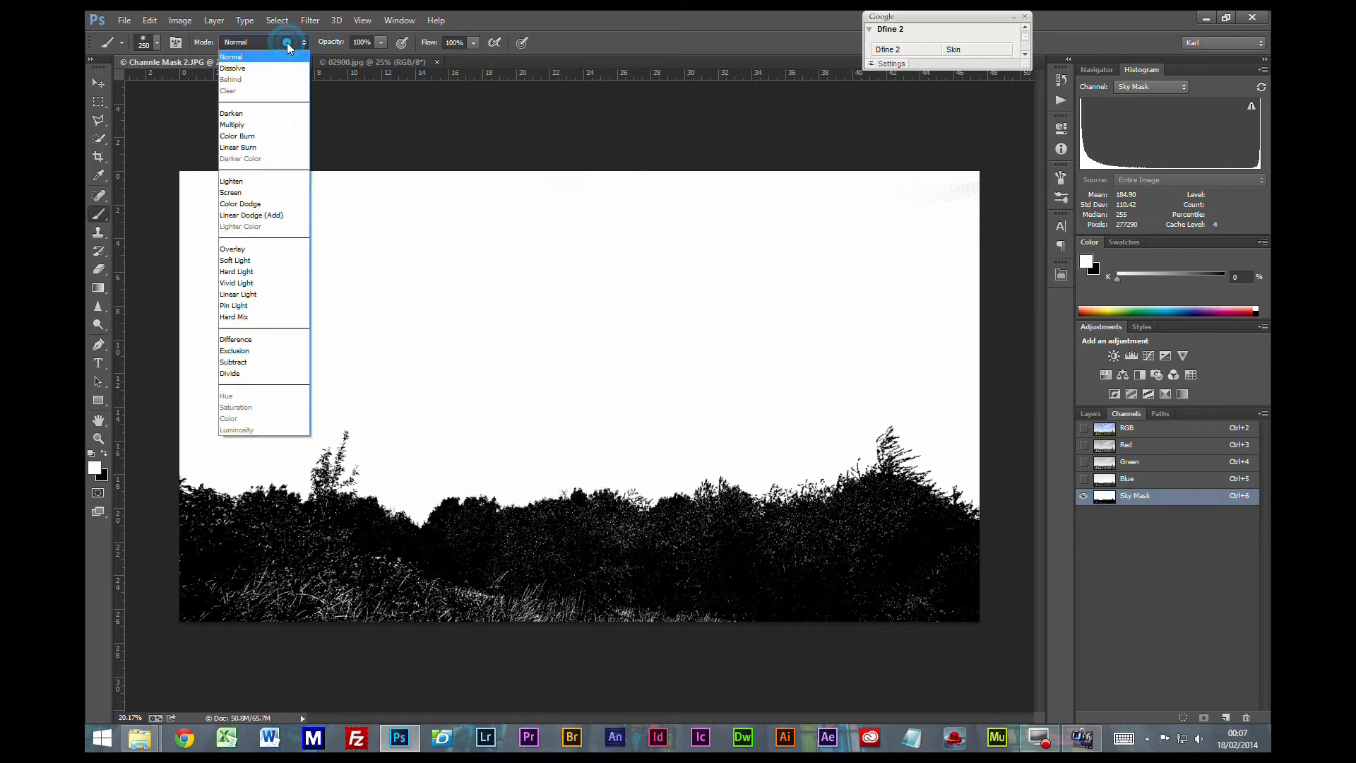
pyautogui.click(238, 251)
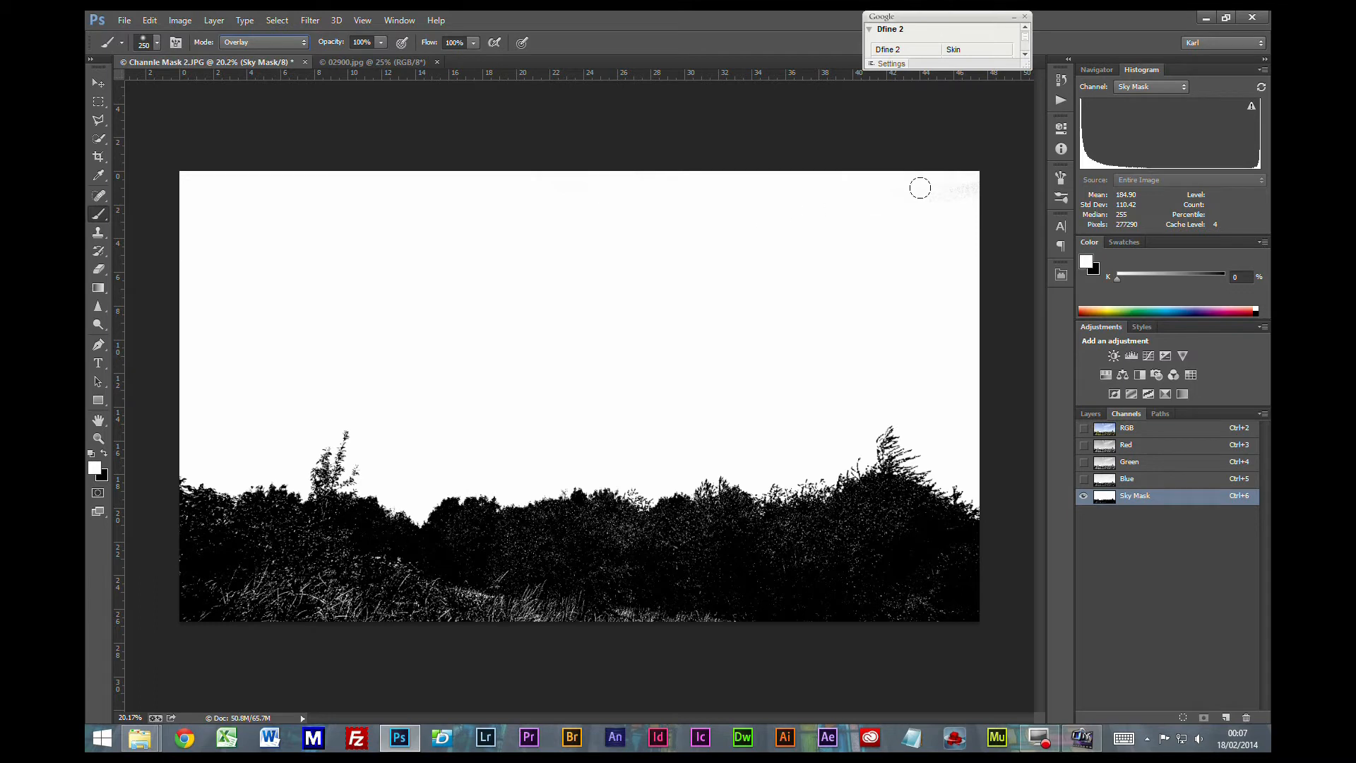
pyautogui.moveTo(920, 187)
pyautogui.mouseDown()
pyautogui.moveTo(877, 185)
pyautogui.moveTo(1009, 189)
pyautogui.moveTo(892, 187)
pyautogui.mouseUp()
pyautogui.press(']')
pyautogui.press(']')
pyautogui.press(']')
pyautogui.press(']')
pyautogui.moveTo(249, 211); pyautogui.dragTo(182, 221)
# Paint the grass and trees below the skyline solid black with the Brush in Normal mode
pyautogui.click(104, 453)
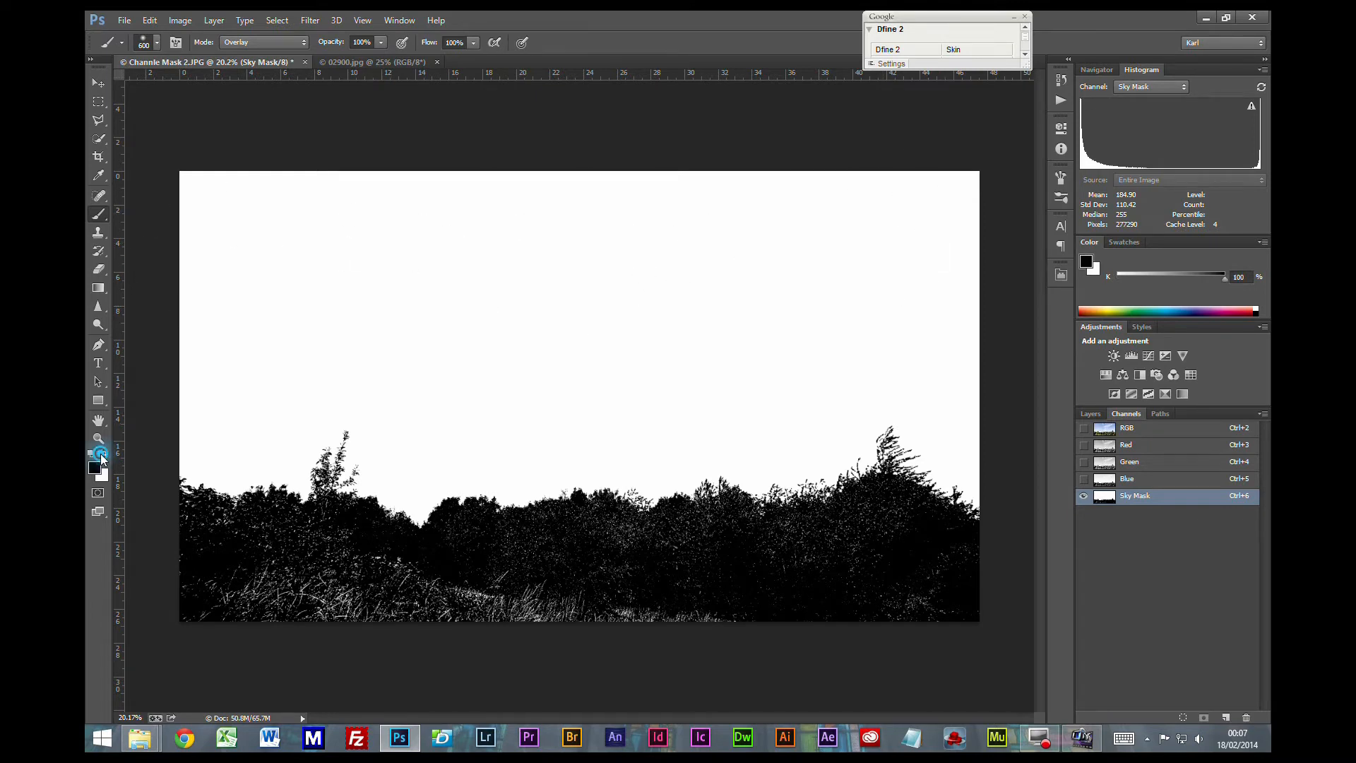
pyautogui.click(289, 44)
pyautogui.click(244, 56)
pyautogui.moveTo(954, 578)
pyautogui.mouseDown()
pyautogui.moveTo(327, 592)
pyautogui.moveTo(616, 589)
pyautogui.moveTo(500, 593)
pyautogui.moveTo(163, 573)
pyautogui.mouseUp()
pyautogui.moveTo(335, 586)
pyautogui.mouseDown()
pyautogui.moveTo(321, 545)
pyautogui.moveTo(233, 533)
pyautogui.moveTo(274, 547)
pyautogui.mouseUp()
pyautogui.moveTo(506, 558)
pyautogui.mouseDown()
pyautogui.moveTo(540, 538)
pyautogui.moveTo(662, 546)
pyautogui.moveTo(836, 535)
pyautogui.moveTo(858, 519)
pyautogui.mouseUp()
pyautogui.moveTo(929, 545)
pyautogui.mouseDown()
pyautogui.moveTo(864, 495)
pyautogui.moveTo(736, 528)
pyautogui.moveTo(509, 536)
pyautogui.moveTo(584, 532)
pyautogui.moveTo(579, 514)
pyautogui.moveTo(463, 536)
pyautogui.moveTo(443, 523)
pyautogui.moveTo(399, 551)
pyautogui.moveTo(336, 544)
pyautogui.moveTo(313, 526)
pyautogui.moveTo(179, 514)
pyautogui.mouseUp()
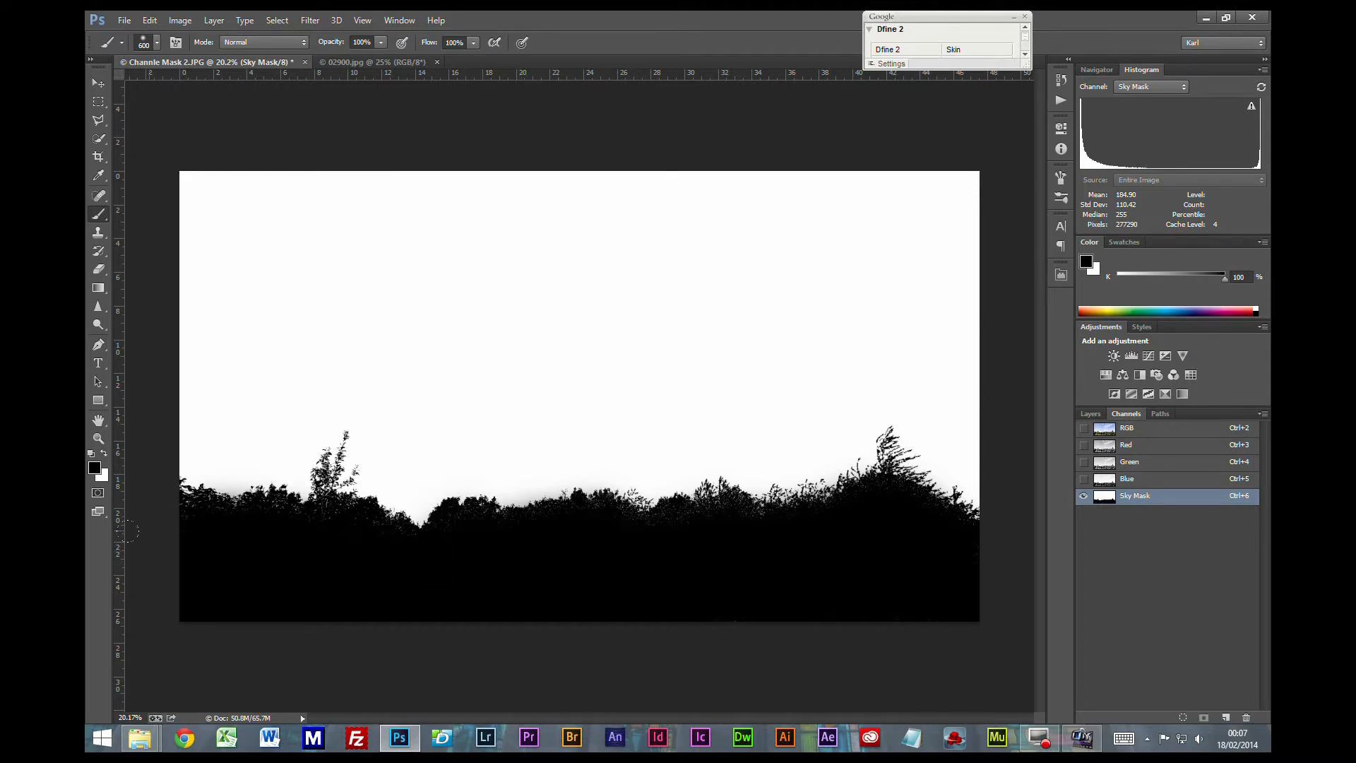
# Paint the remaining light specks inside the treeline black across the photo's full width with the Brush at size 200
pyautogui.scroll(7, 696, 458)
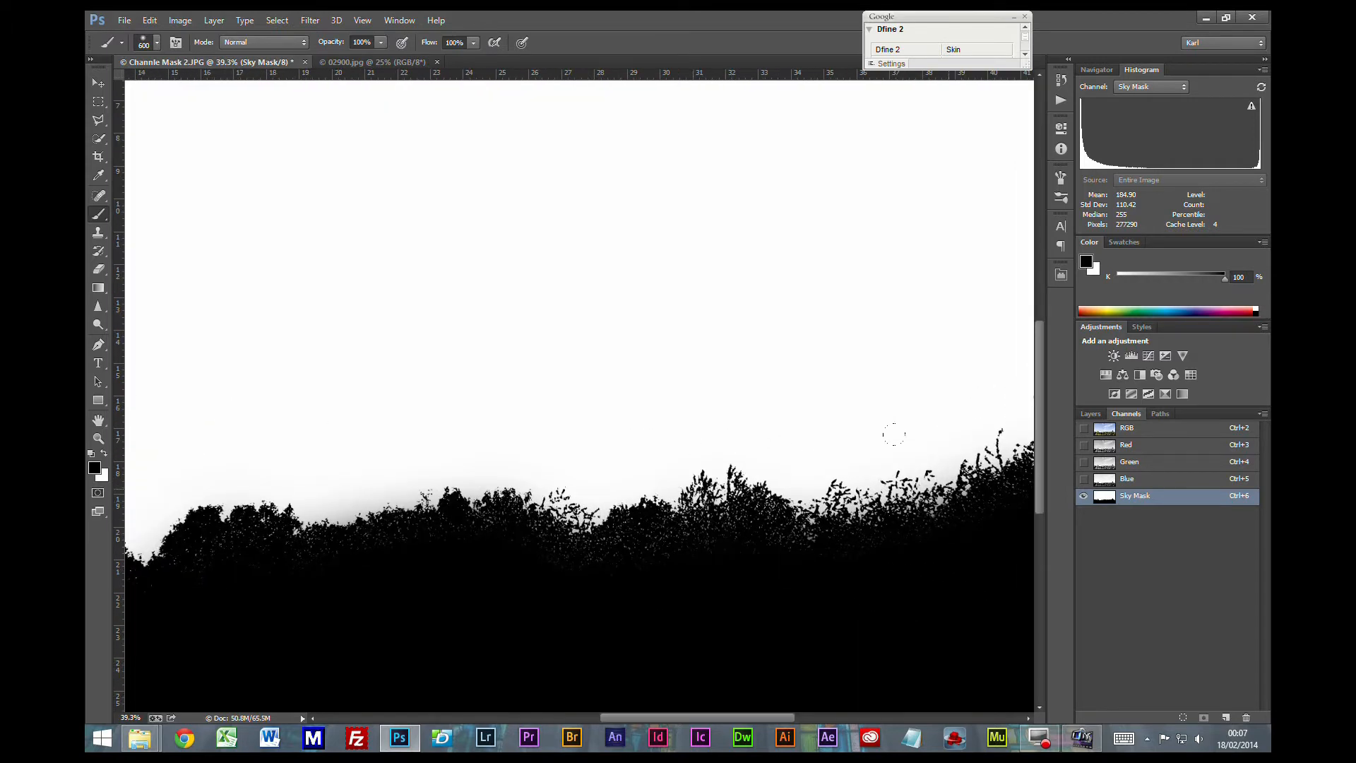
pyautogui.press('space')
pyautogui.moveTo(361, 581); pyautogui.dragTo(993, 502)
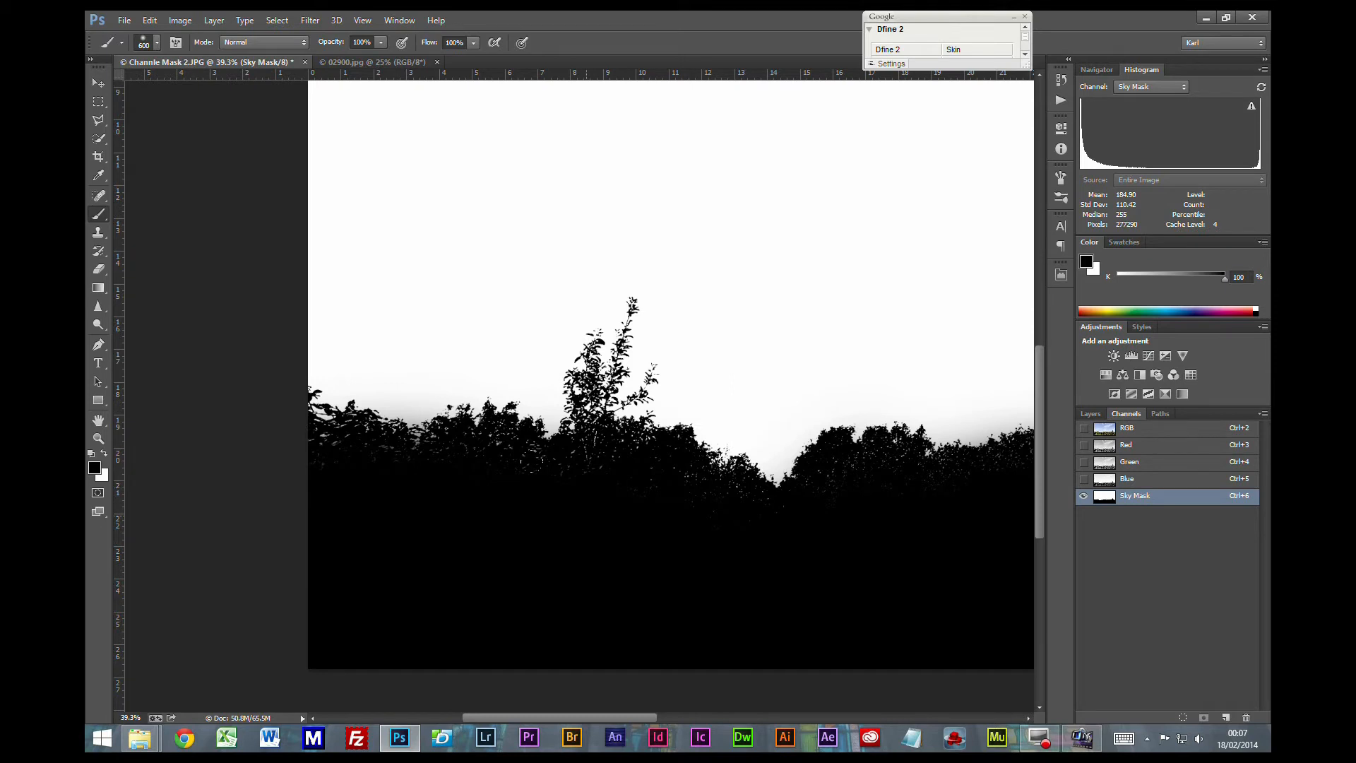
pyautogui.press('[')
pyautogui.press('[')
pyautogui.moveTo(317, 447)
pyautogui.mouseDown()
pyautogui.moveTo(335, 428)
pyautogui.moveTo(431, 488)
pyautogui.mouseUp()
pyautogui.moveTo(830, 486); pyautogui.dragTo(855, 467)
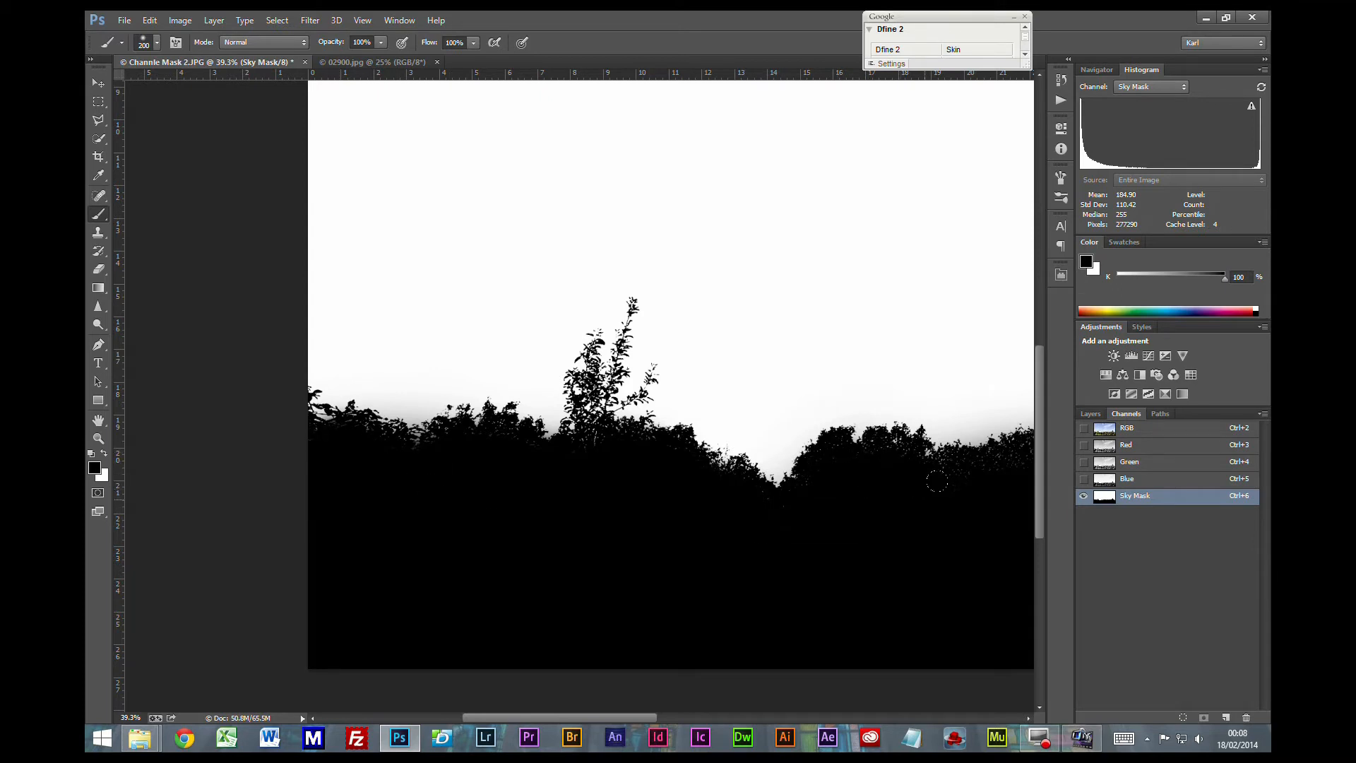
pyautogui.moveTo(905, 566); pyautogui.dragTo(405, 536)
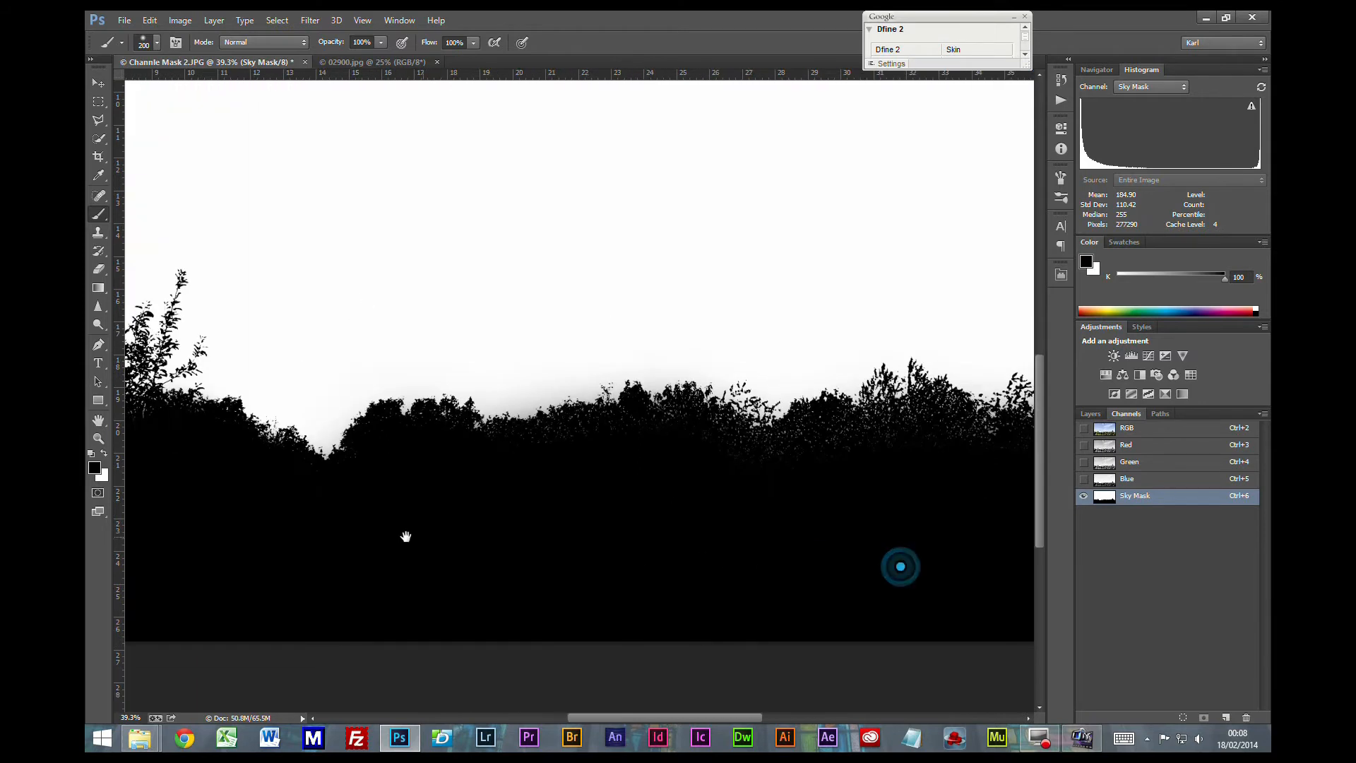
pyautogui.click(482, 454)
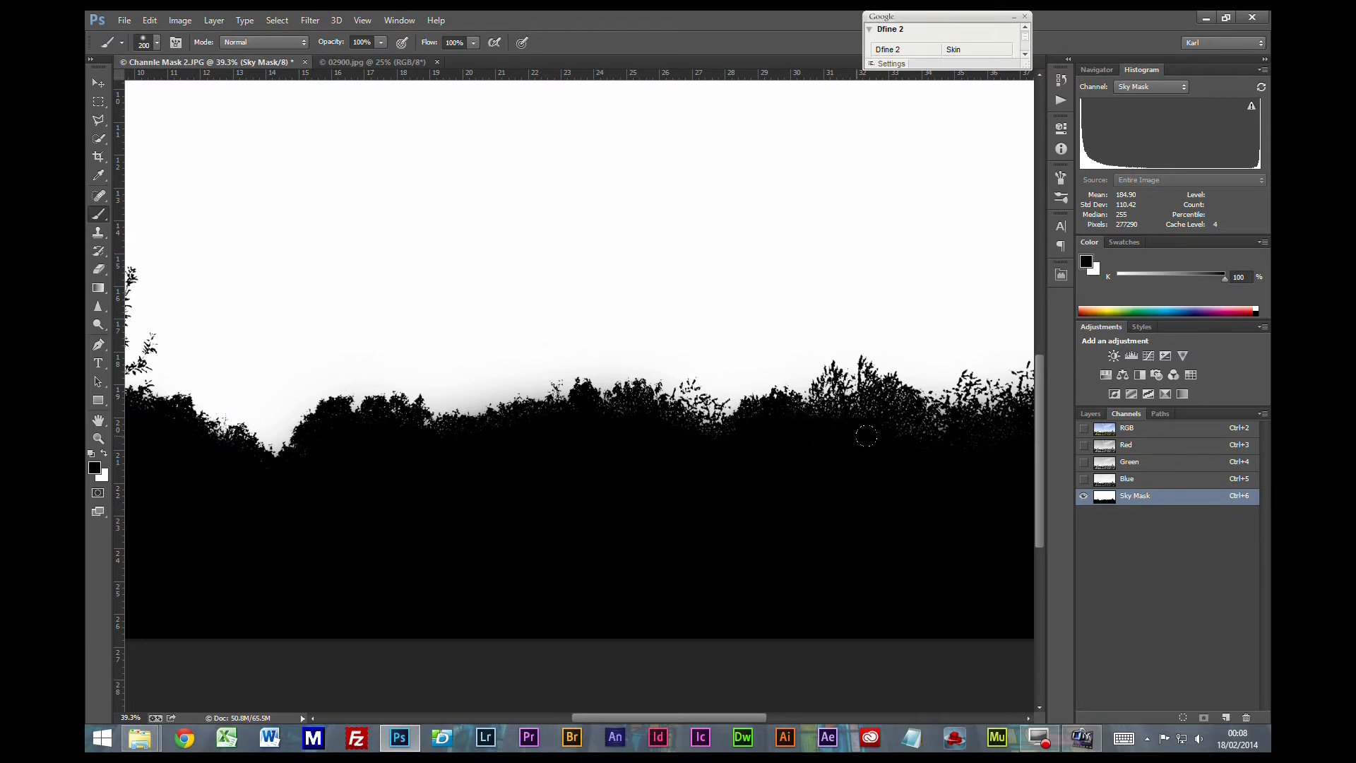
pyautogui.moveTo(947, 523); pyautogui.dragTo(607, 519)
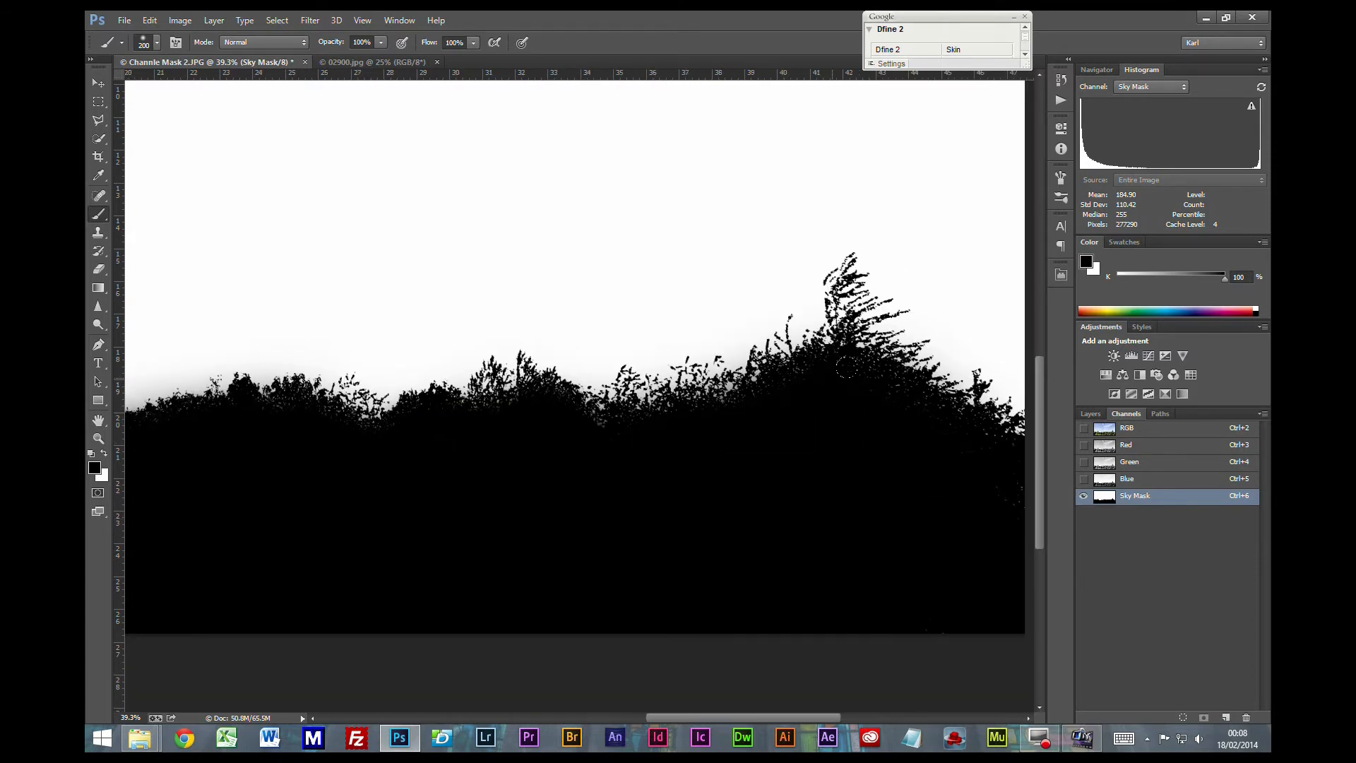
pyautogui.moveTo(886, 499); pyautogui.dragTo(685, 512)
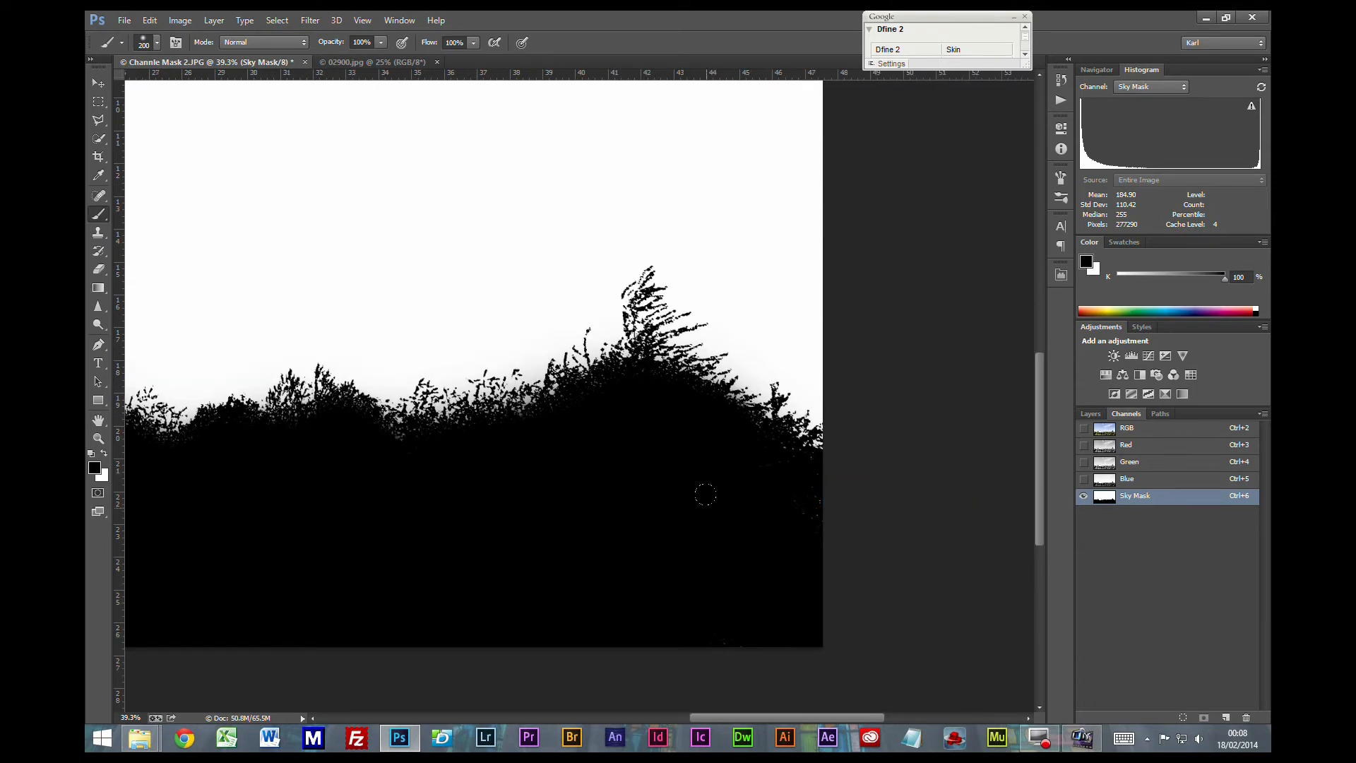
pyautogui.moveTo(772, 499)
pyautogui.mouseDown()
pyautogui.moveTo(745, 448)
pyautogui.moveTo(789, 535)
pyautogui.mouseUp()
# Return to the full-colour RGB composite and the layer list, with the whole photo in view
pyautogui.click(1132, 430)
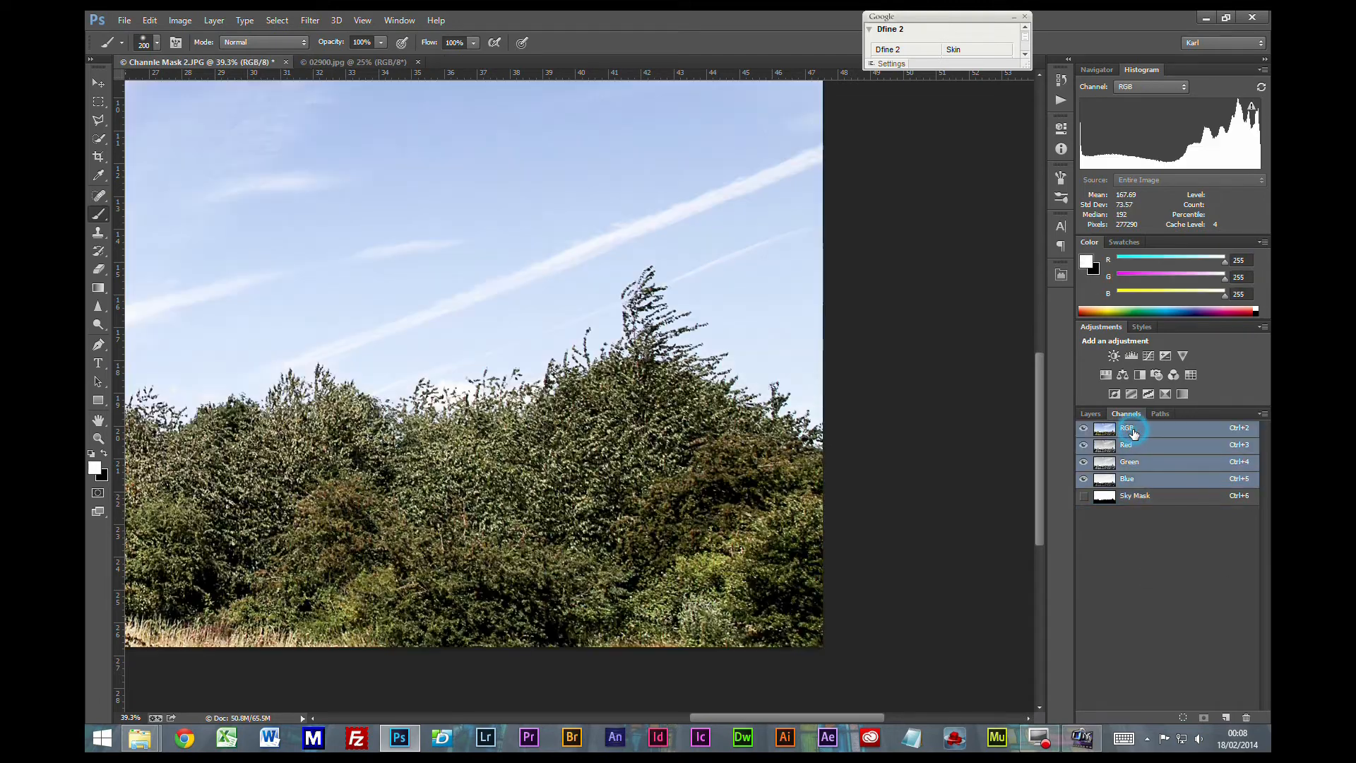
pyautogui.click(1093, 413)
pyautogui.scroll(-1, 466, 494)
pyautogui.scroll(-3, 467, 496)
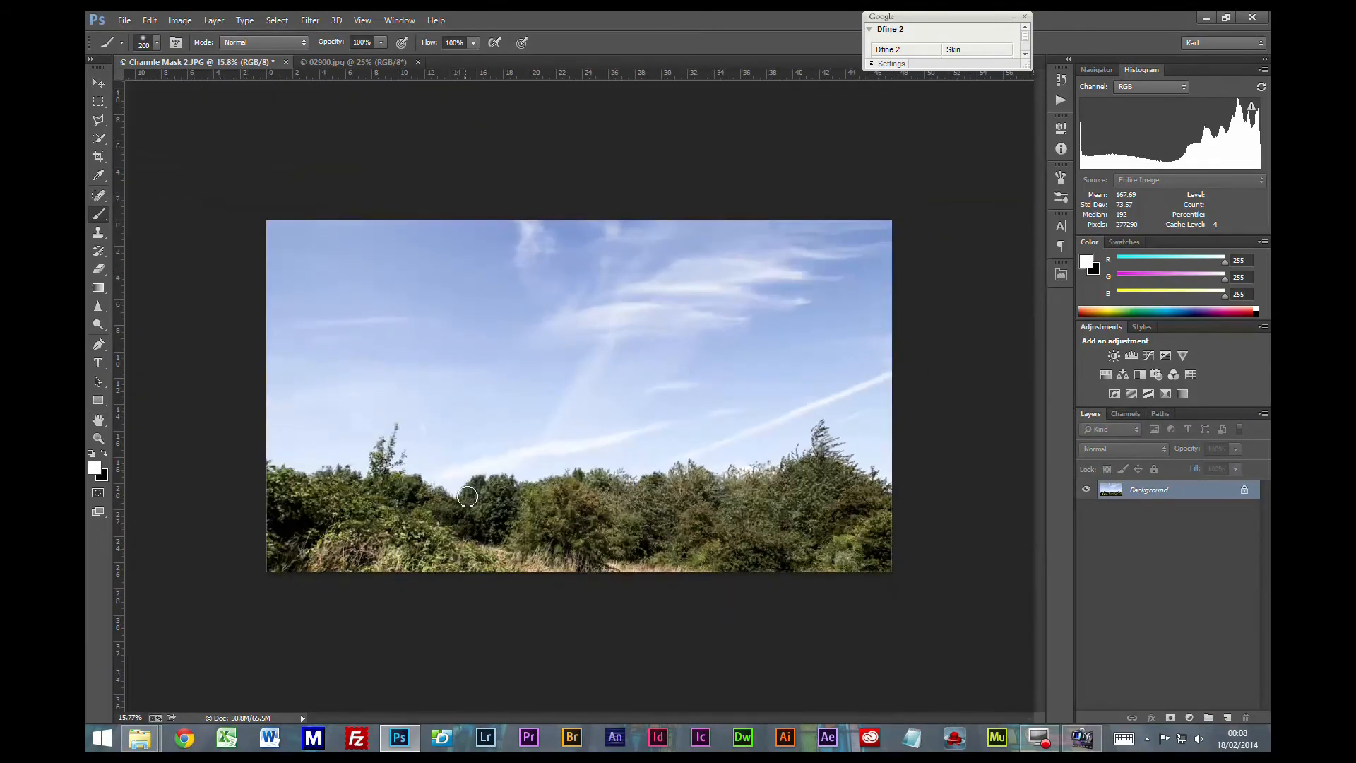
pyautogui.scroll(1, 466, 497)
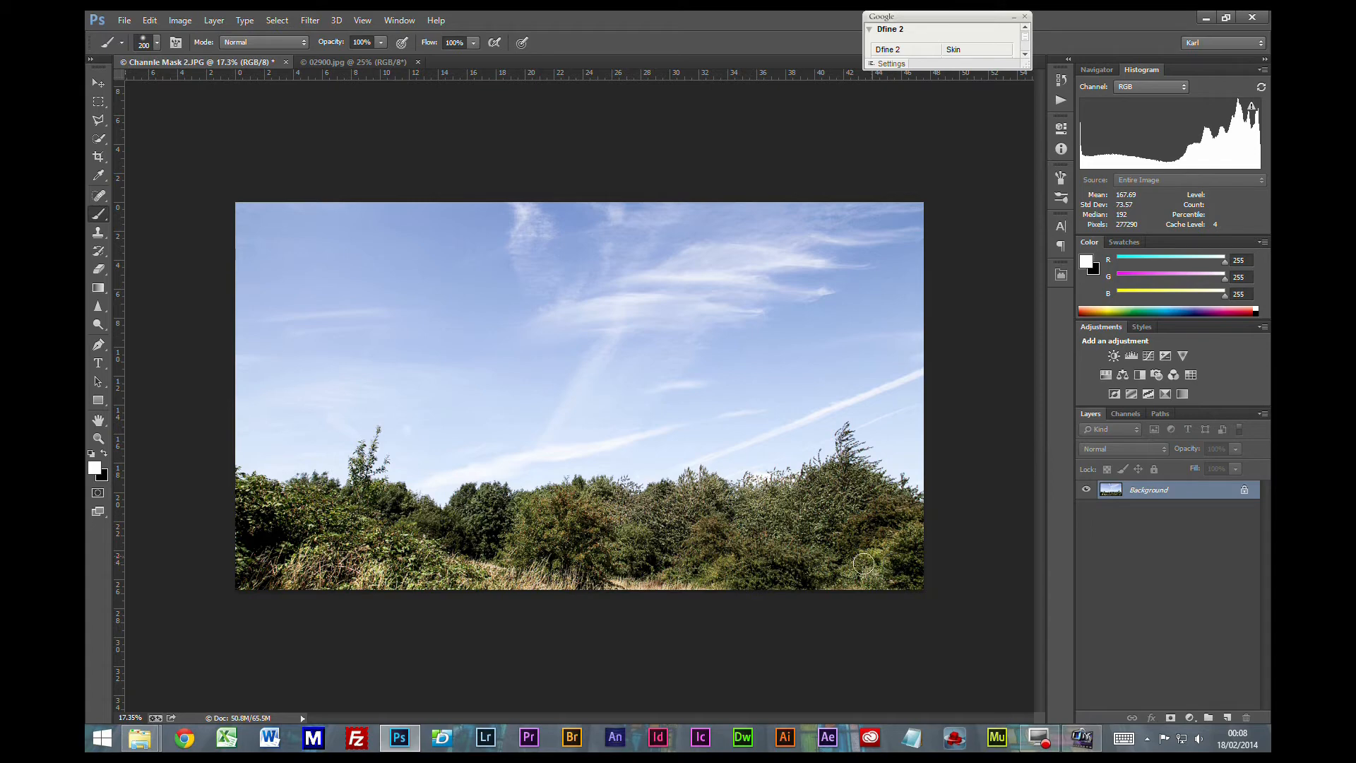
# Paste the selected sky of 02900.jpg into Channle Mask 2.JPG as a new layer
pyautogui.click(336, 62)
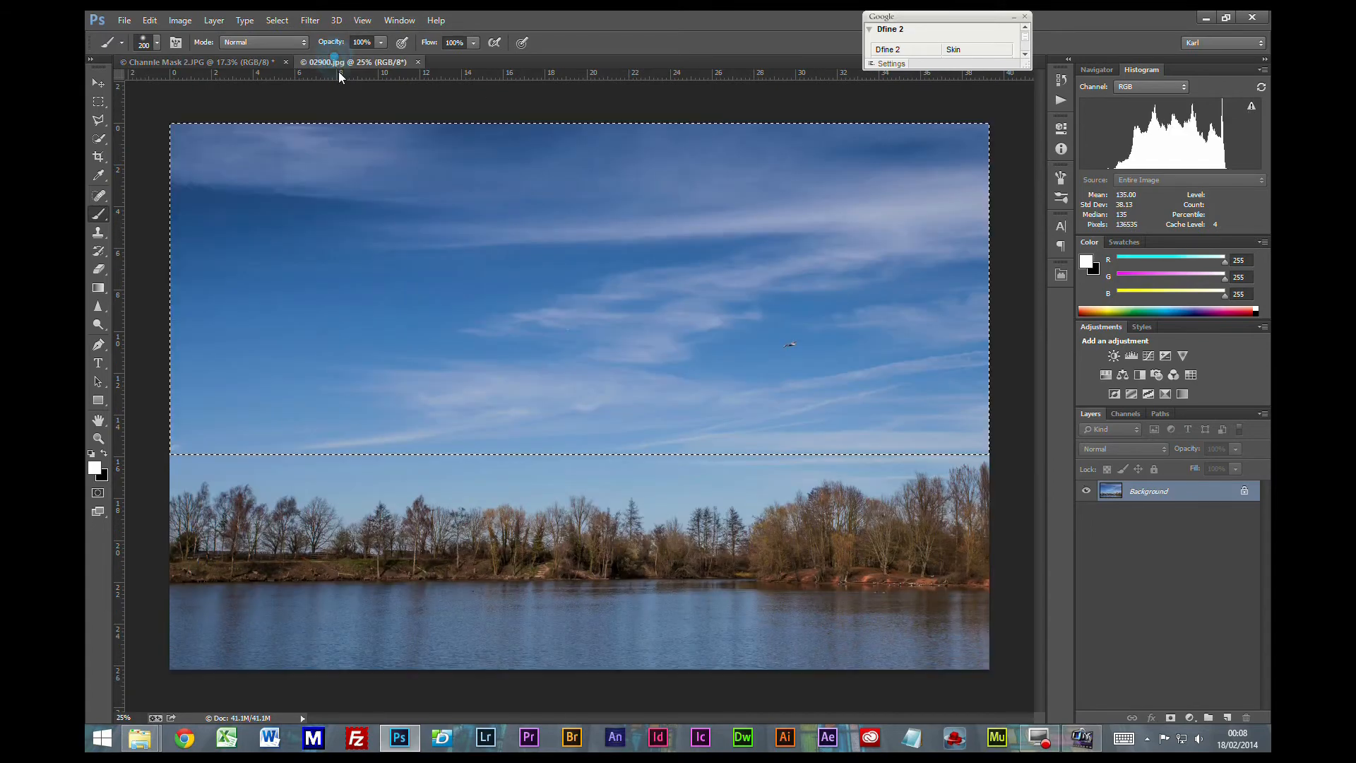
pyautogui.click(98, 106)
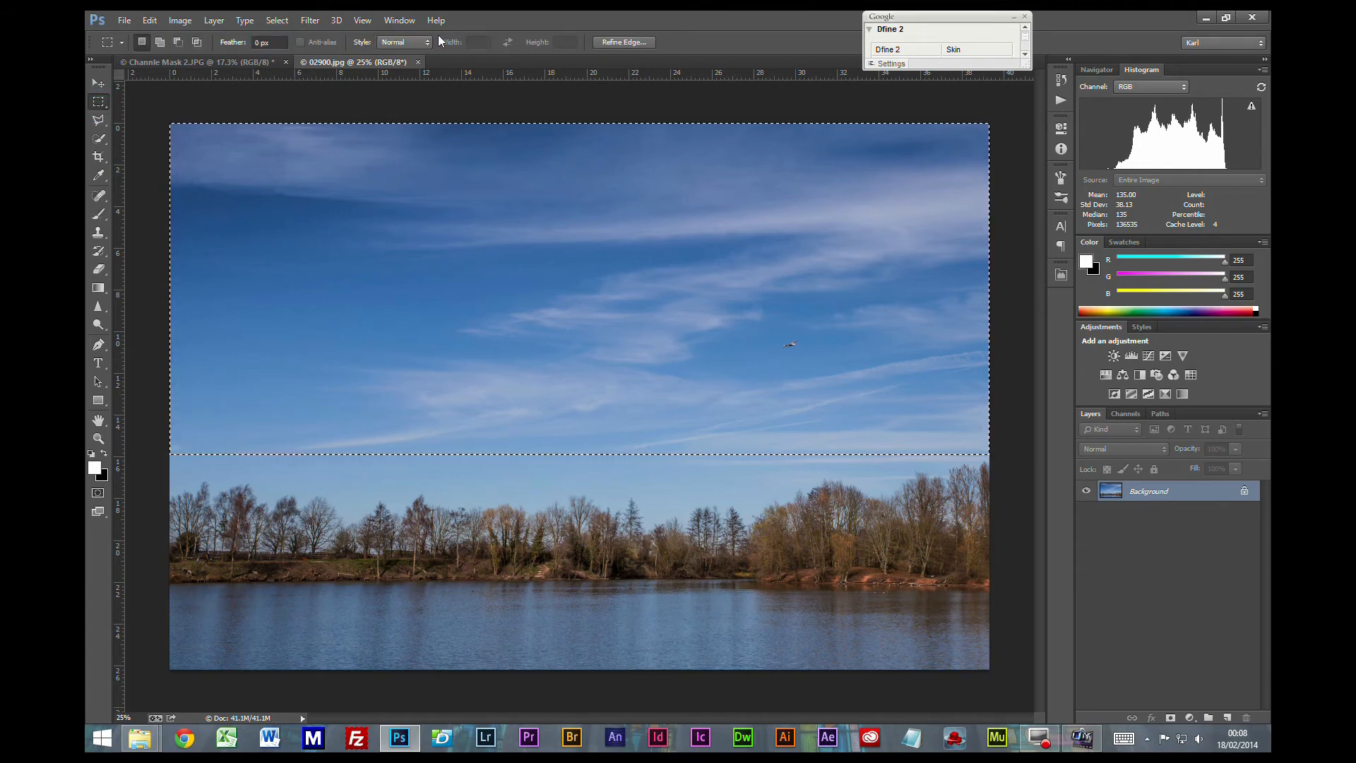
pyautogui.click(264, 62)
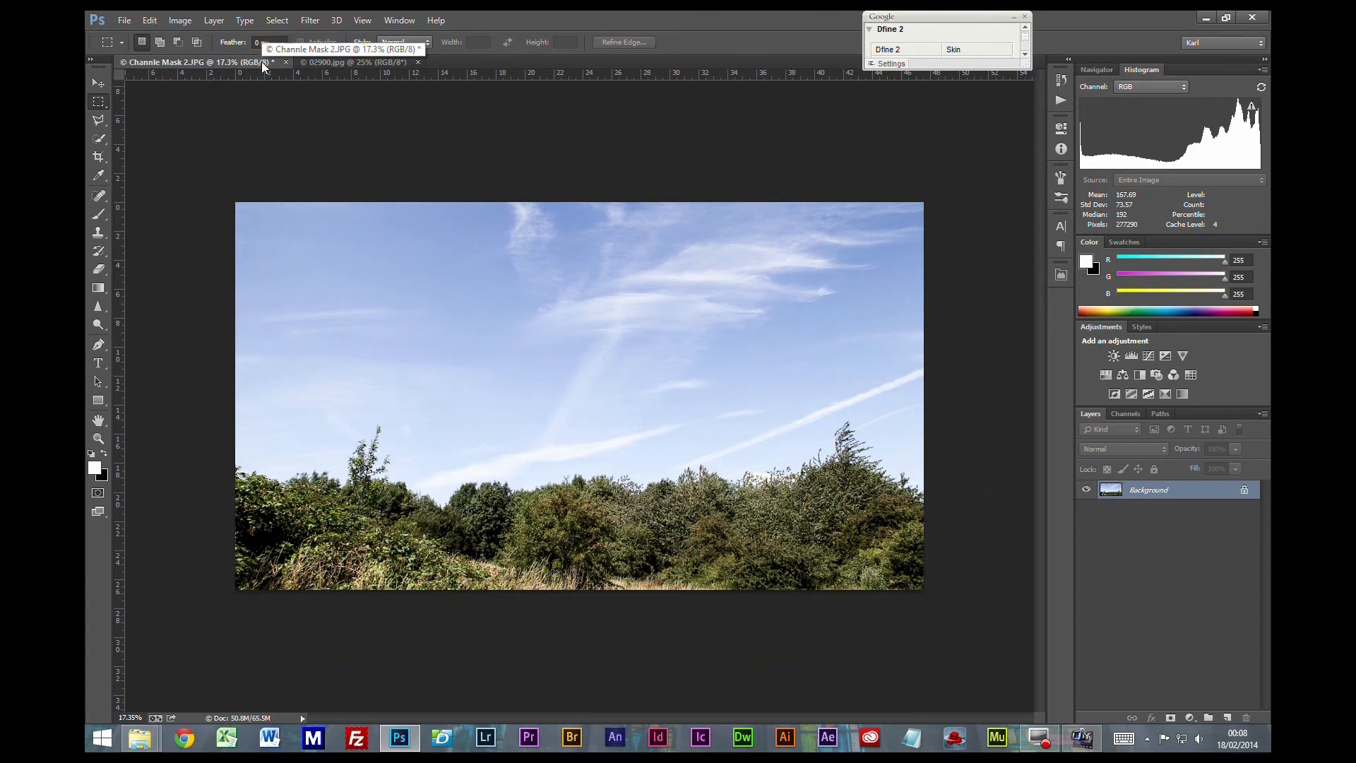
pyautogui.hotkey('ctrl', 'v')
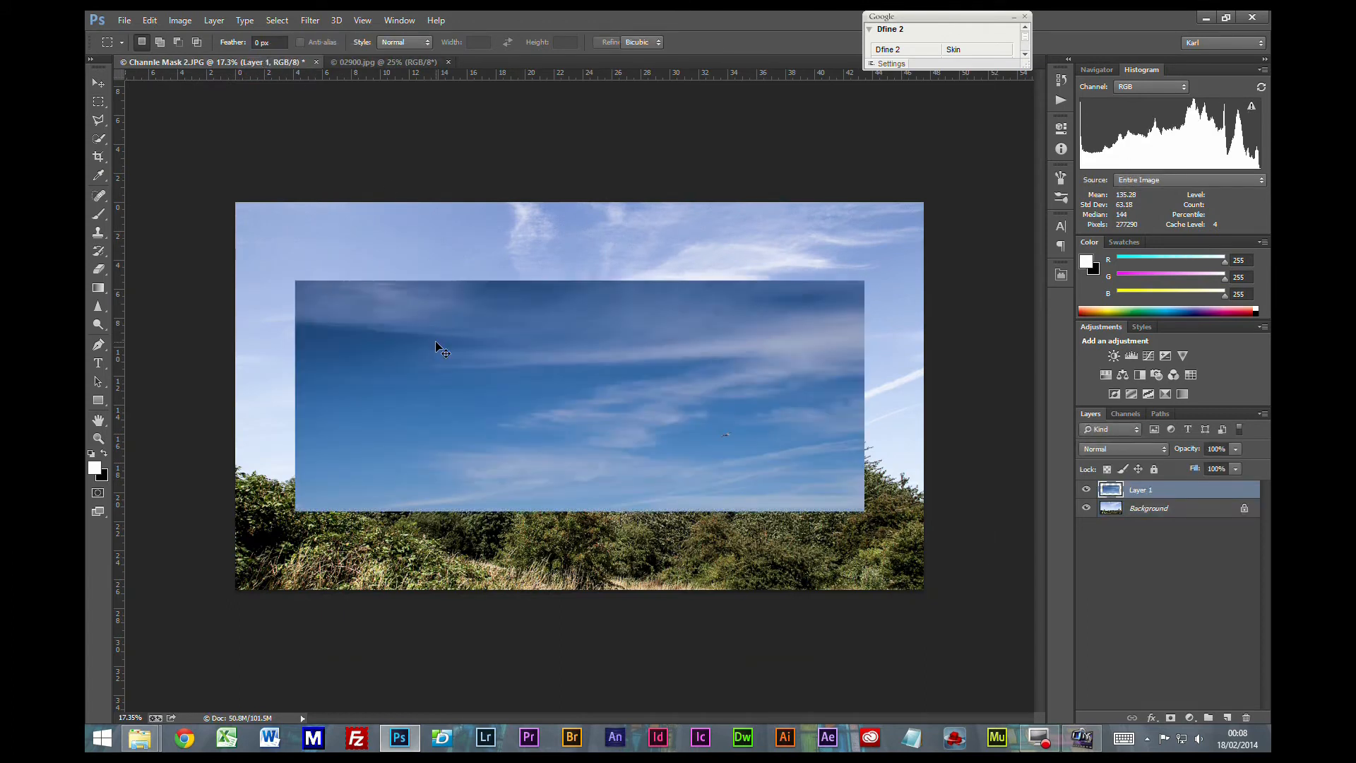
# Align the pasted sky with the photo's top-left corner and scale it to about 121% width and 137% height, covering the skyline
pyautogui.hotkey('ctrl', 't')
pyautogui.moveTo(455, 393); pyautogui.dragTo(397, 315)
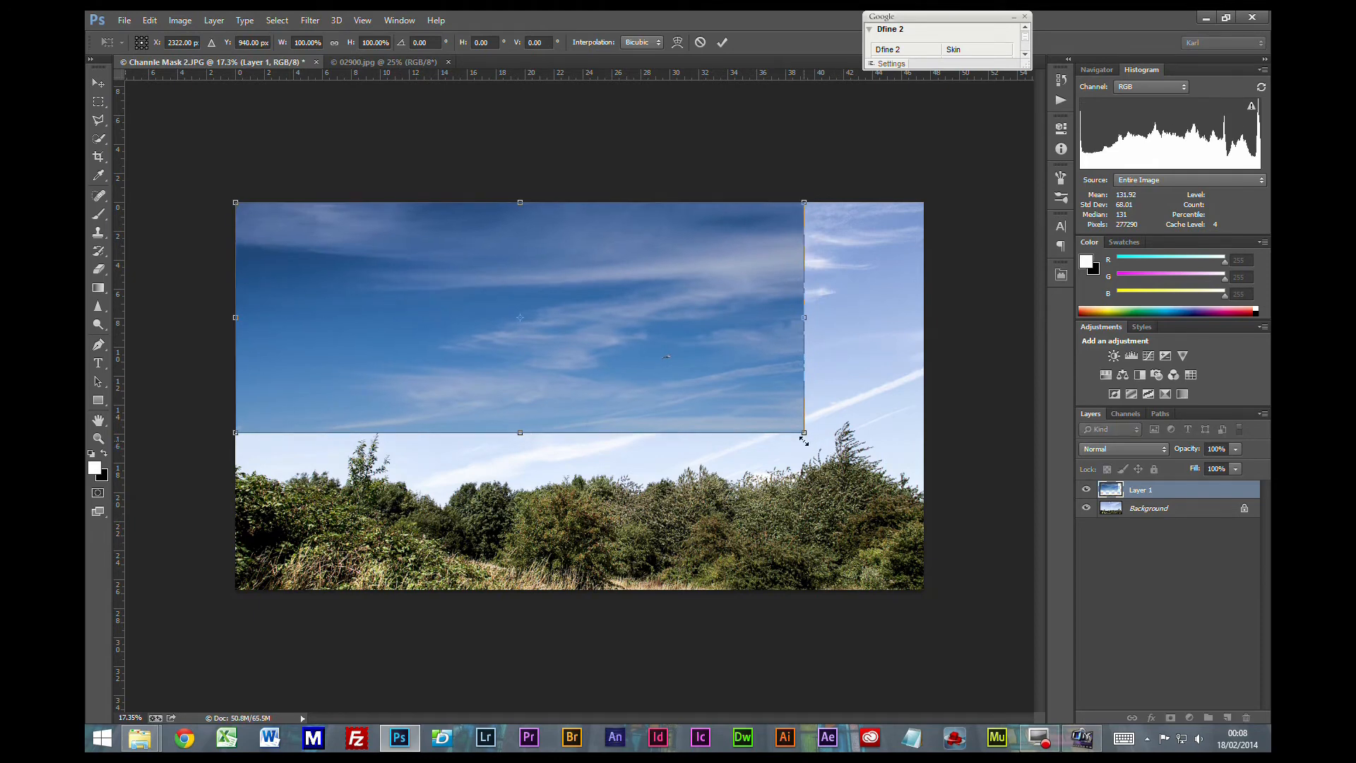
pyautogui.moveTo(804, 432); pyautogui.dragTo(921, 518)
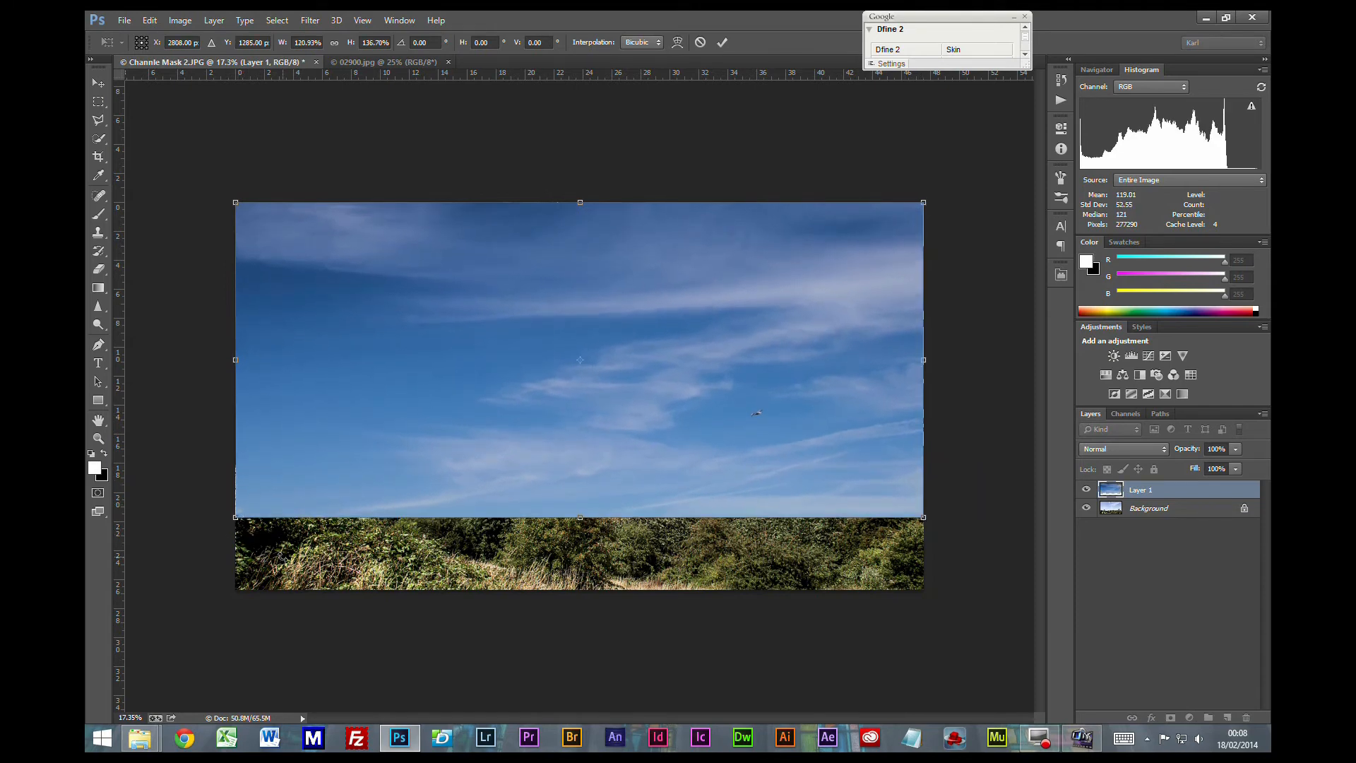
pyautogui.press('Return')
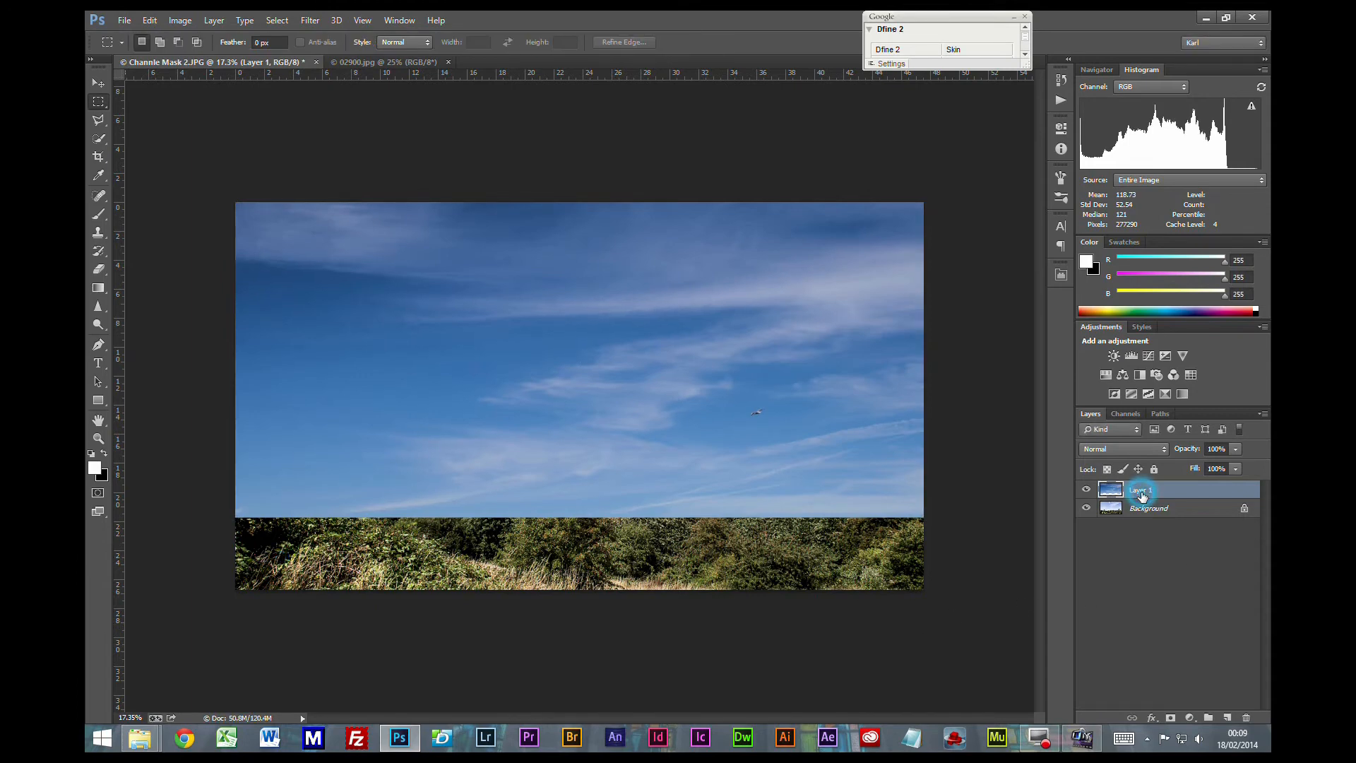
# Load the Sky Mask channel as a new selection and add it as a layer mask to the pasted sky layer
pyautogui.click(279, 21)
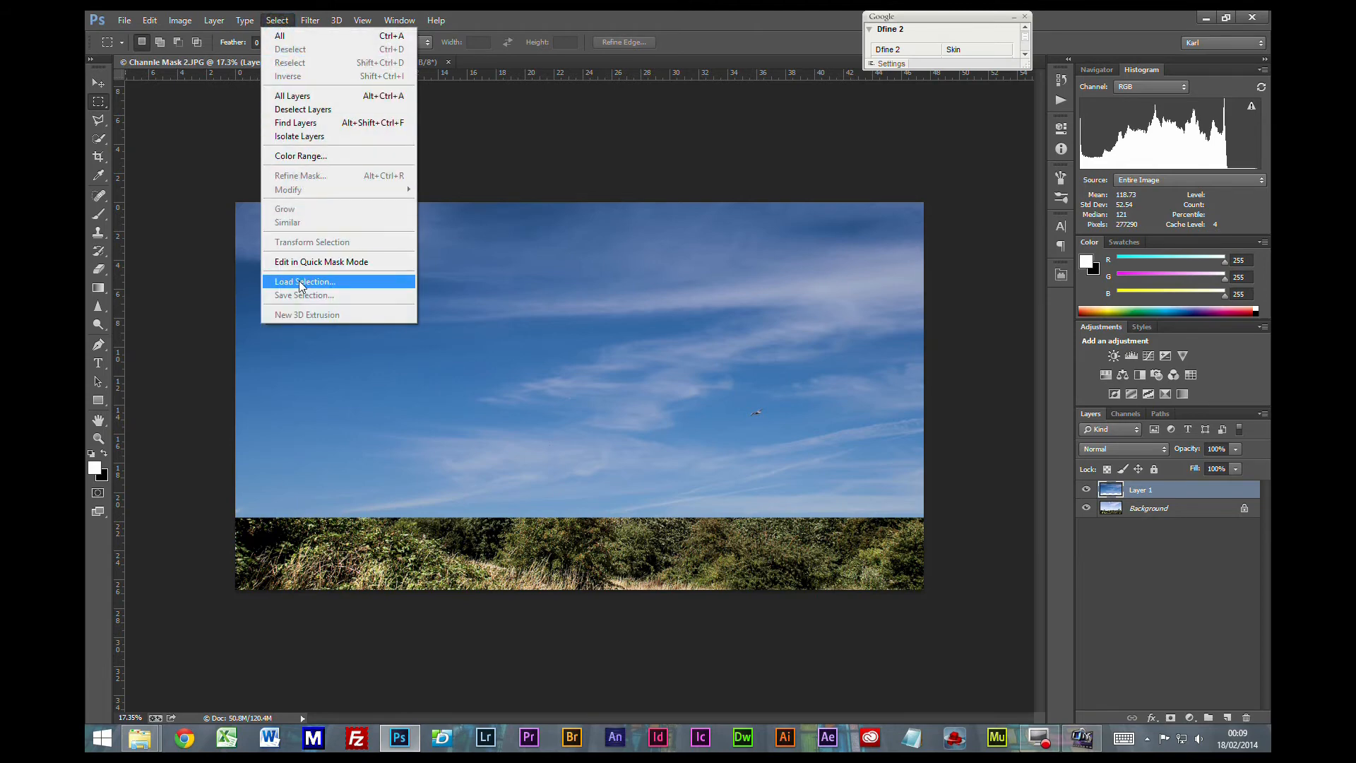
pyautogui.click(298, 282)
pyautogui.click(666, 253)
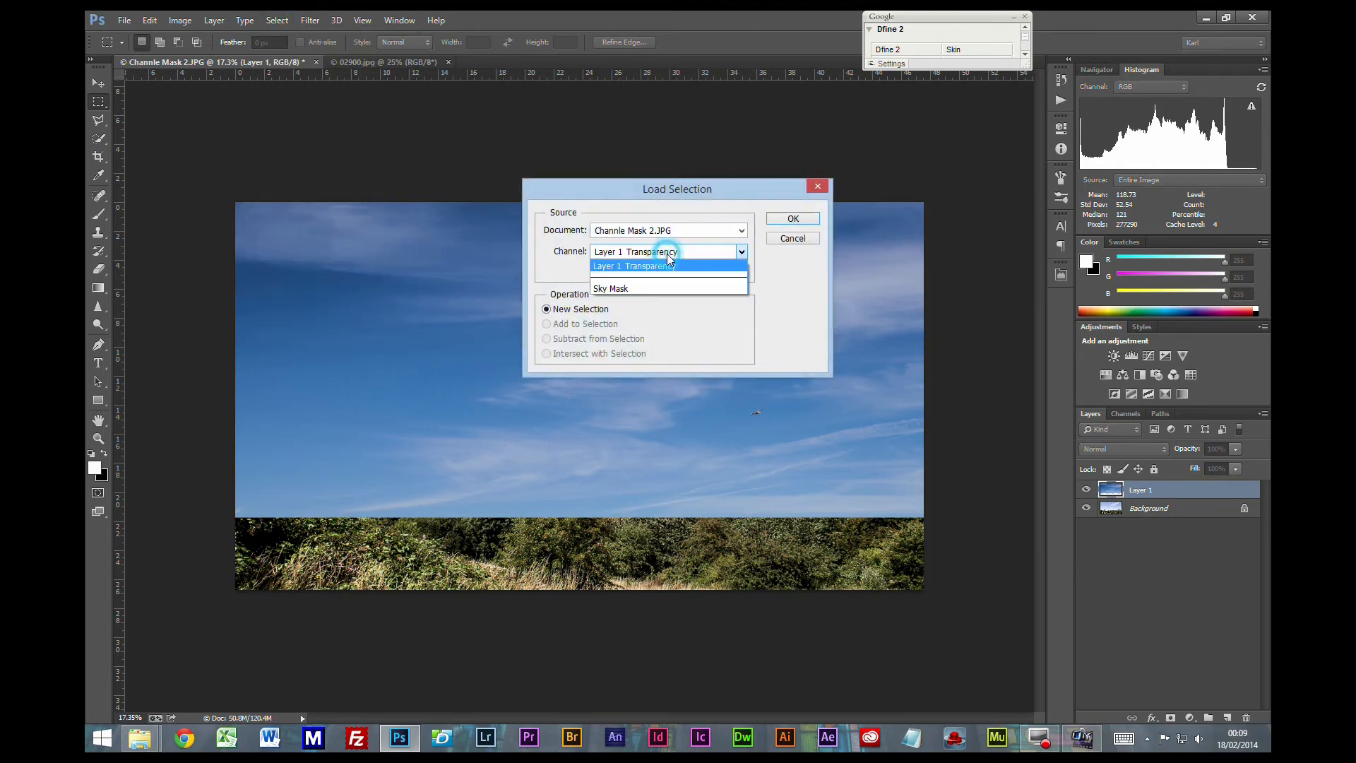
pyautogui.click(613, 289)
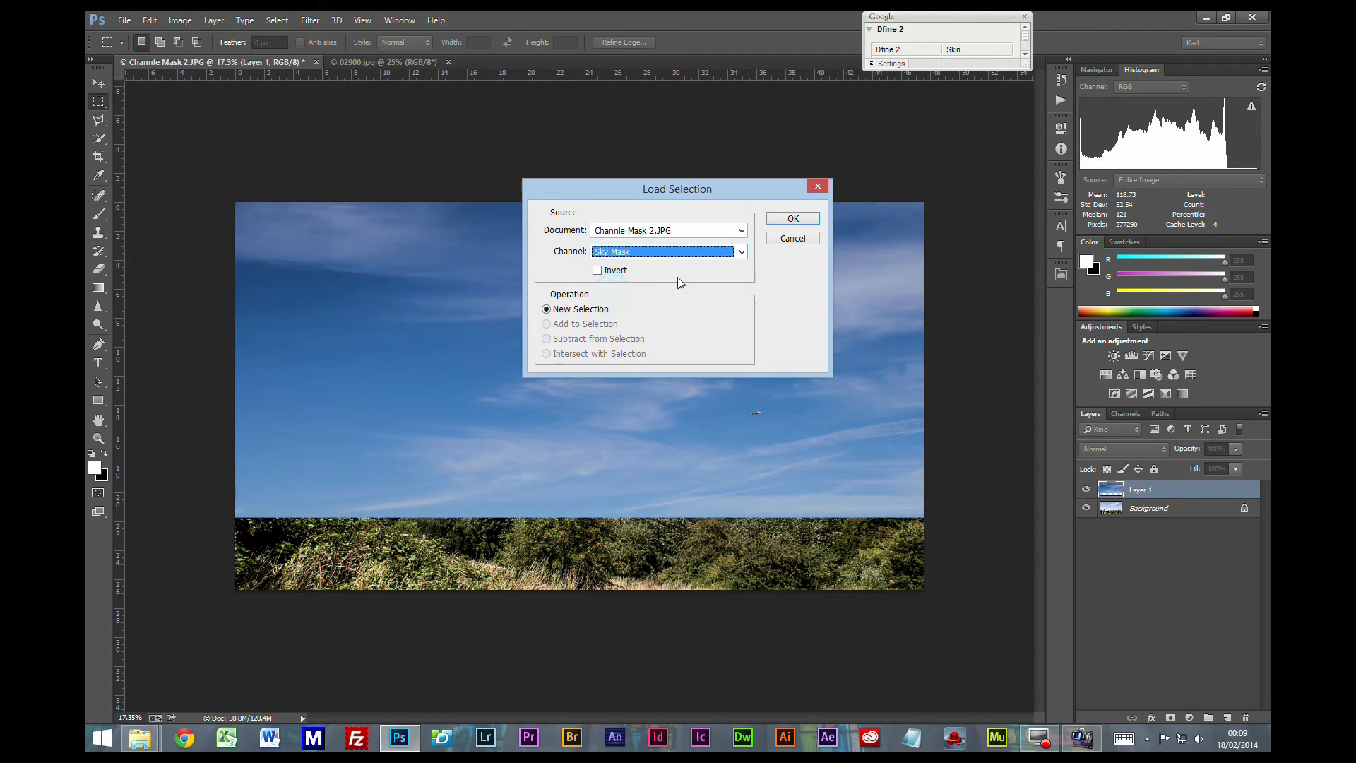
pyautogui.click(791, 218)
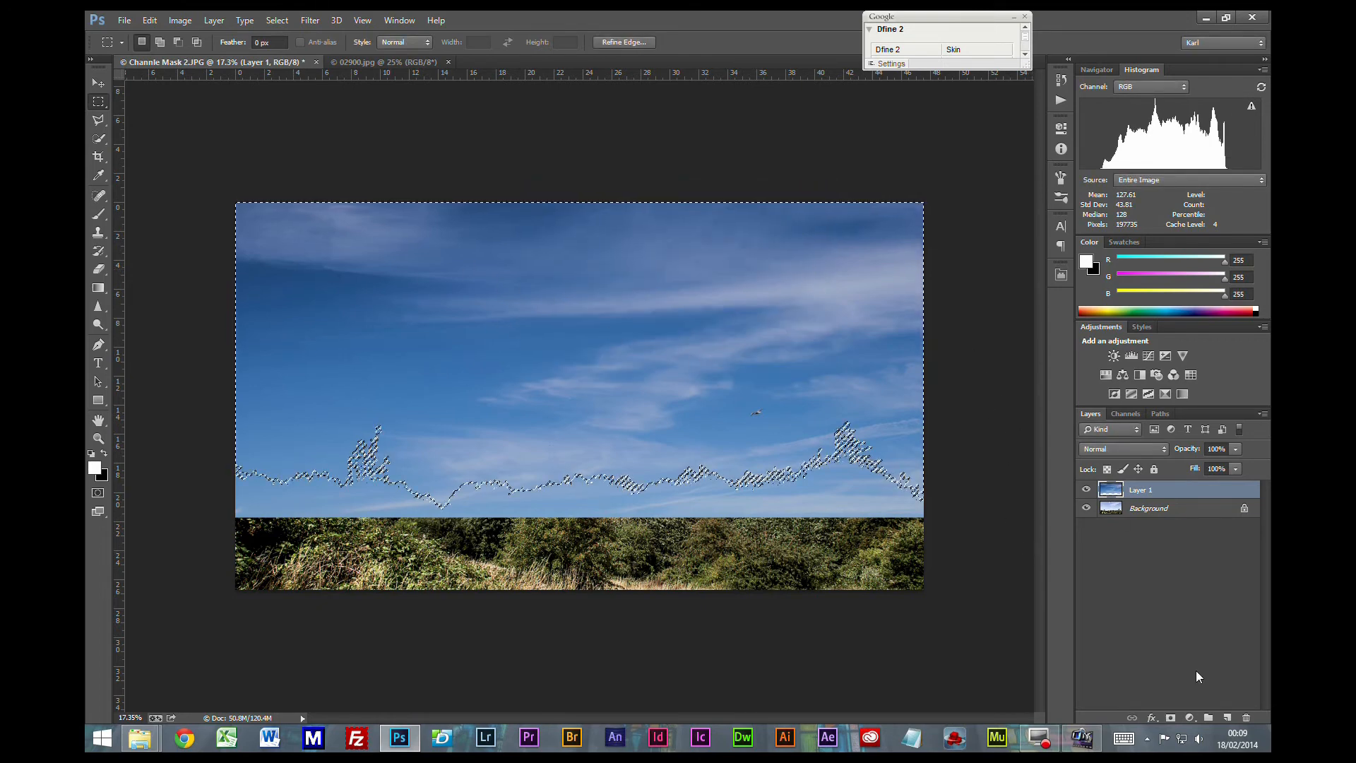
pyautogui.click(1171, 717)
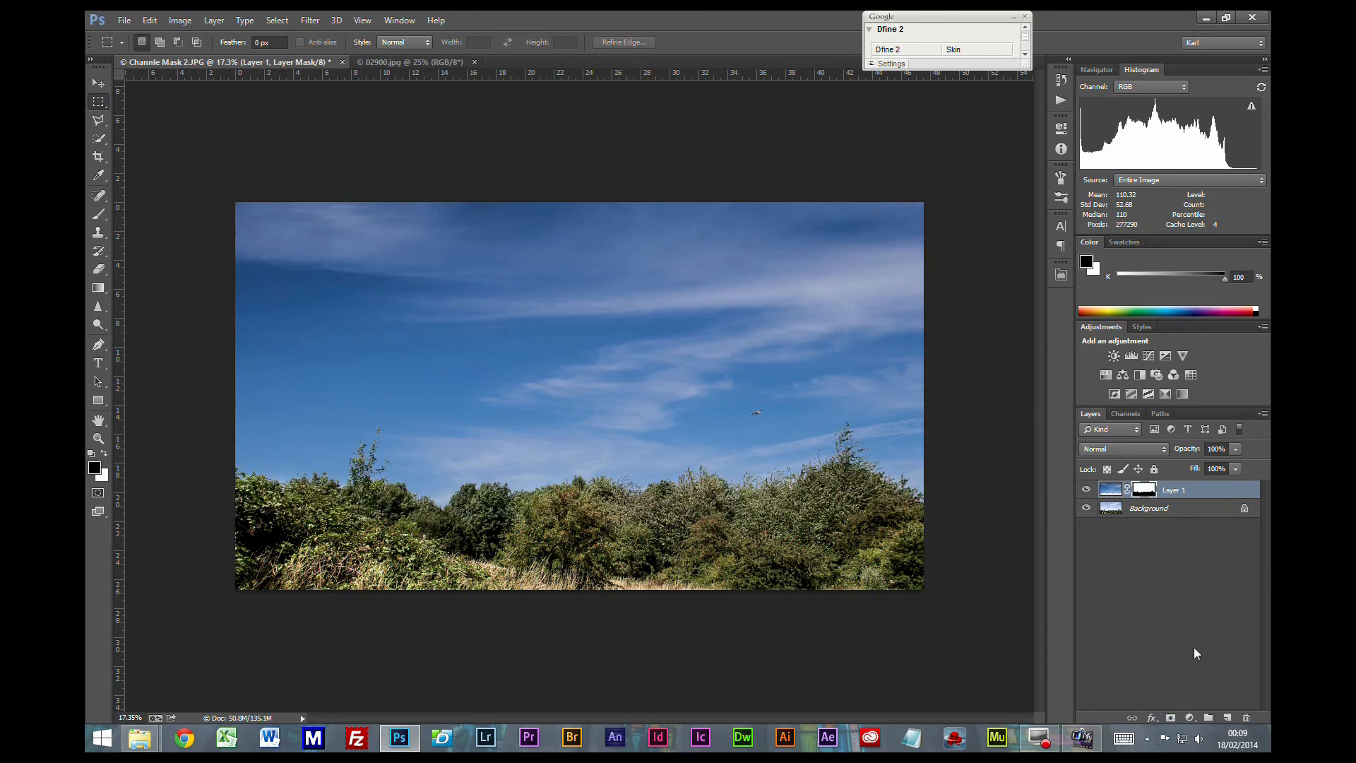
# Compare the photo with and without the sky layer, and examine the layer mask on its own along the skyline
pyautogui.click(1085, 491)
pyautogui.click(1085, 491)
pyautogui.scroll(1, 417, 509)
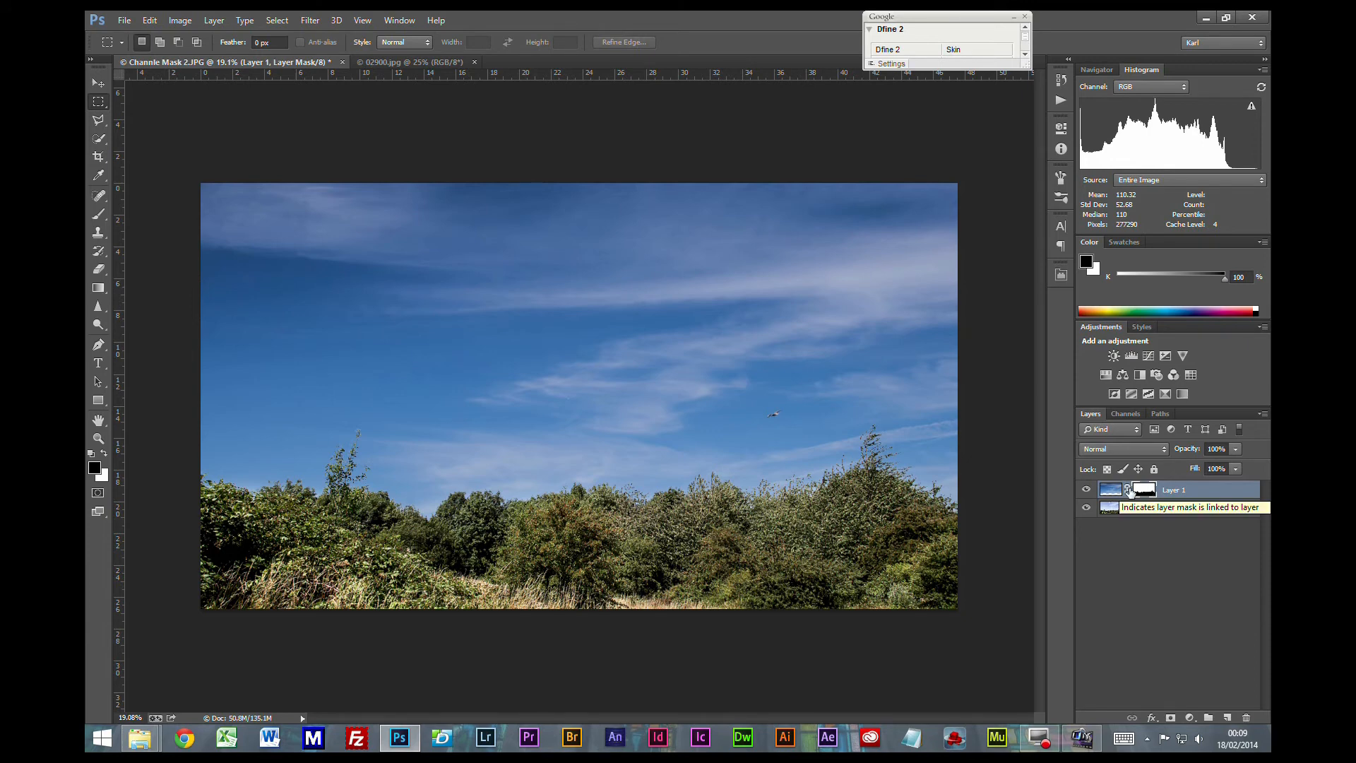
pyautogui.keyDown('alt'); pyautogui.click(1146, 497); pyautogui.keyUp('alt')
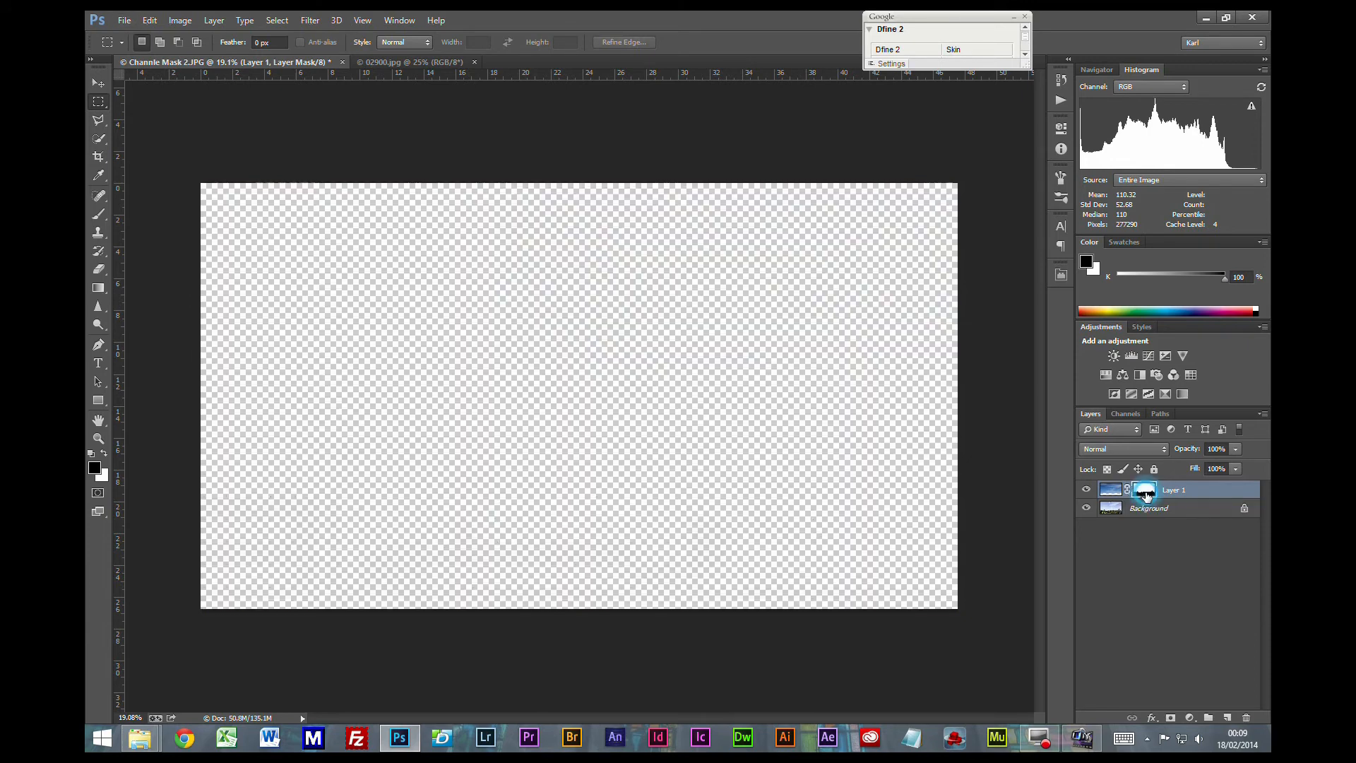
pyautogui.scroll(3, 464, 557)
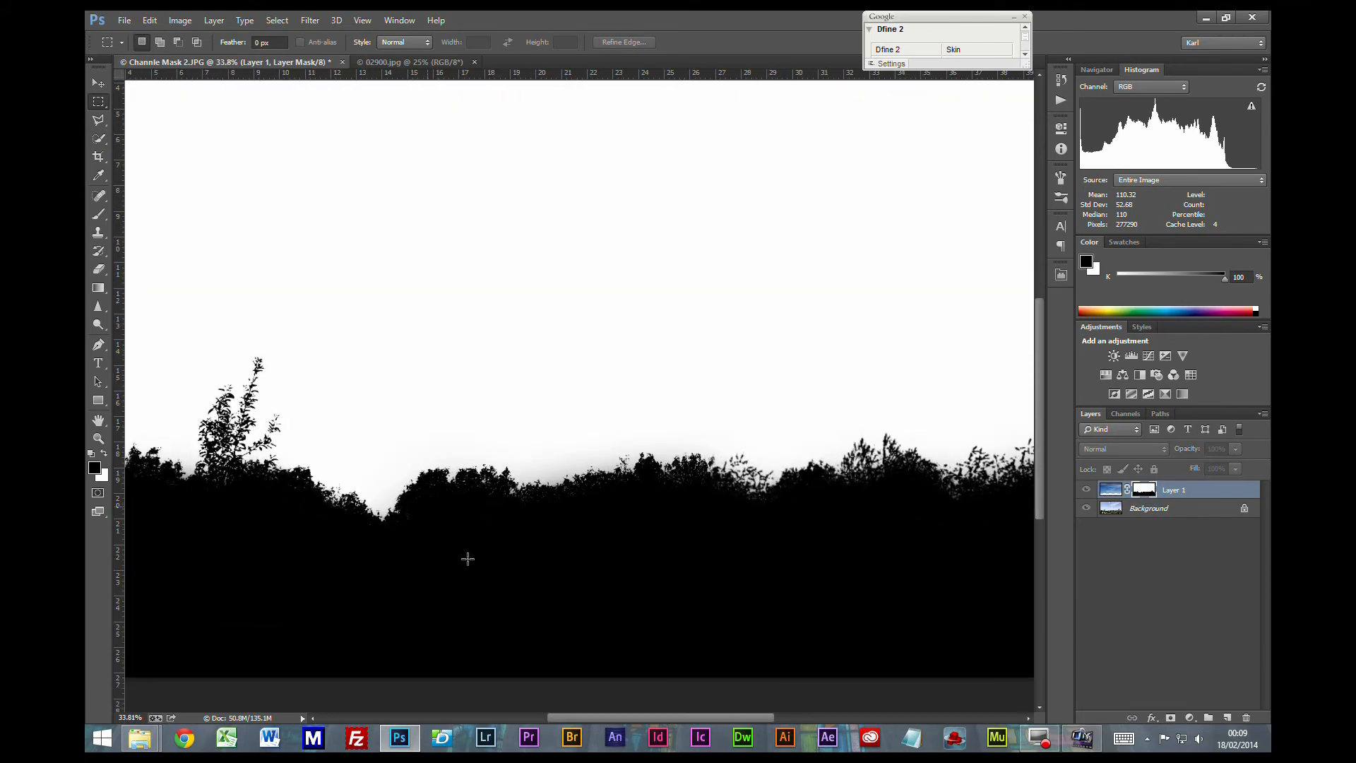
pyautogui.scroll(2, 466, 557)
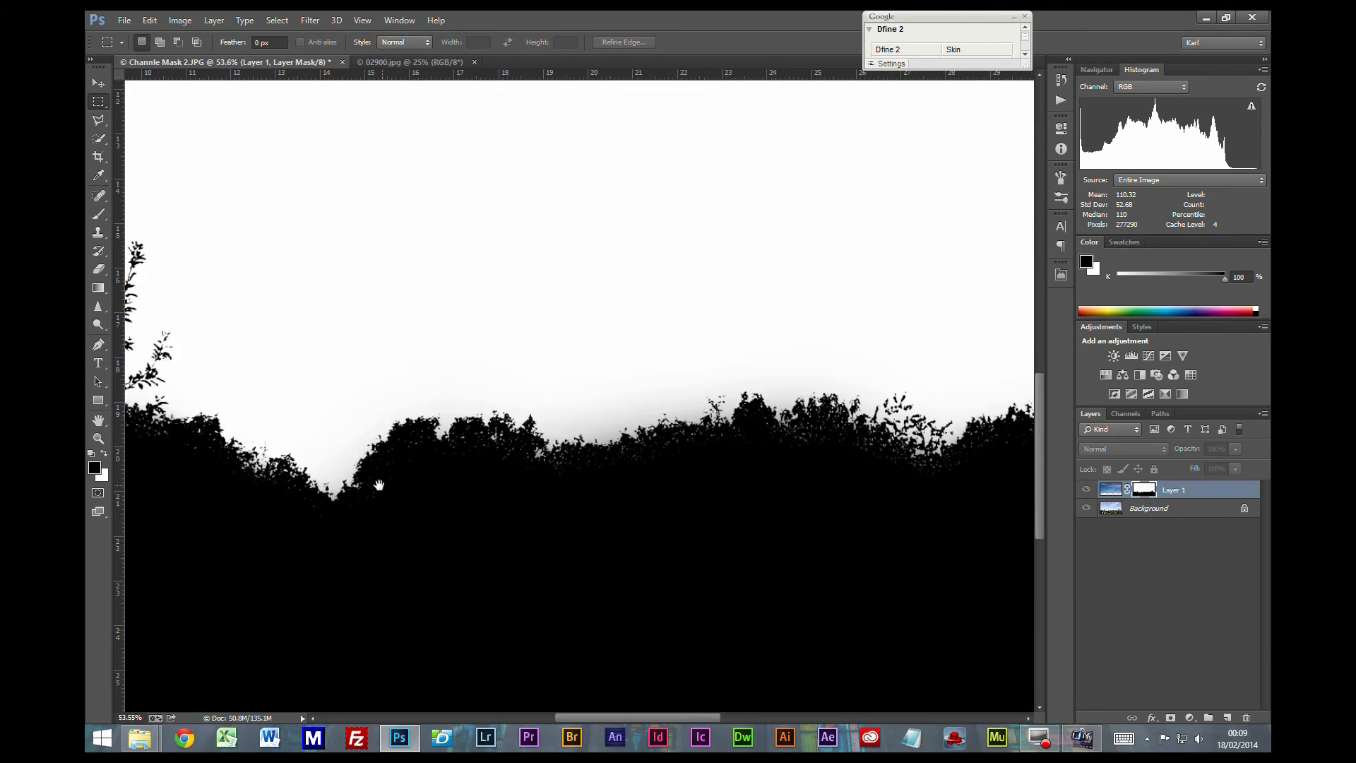
pyautogui.moveTo(261, 512); pyautogui.dragTo(692, 515)
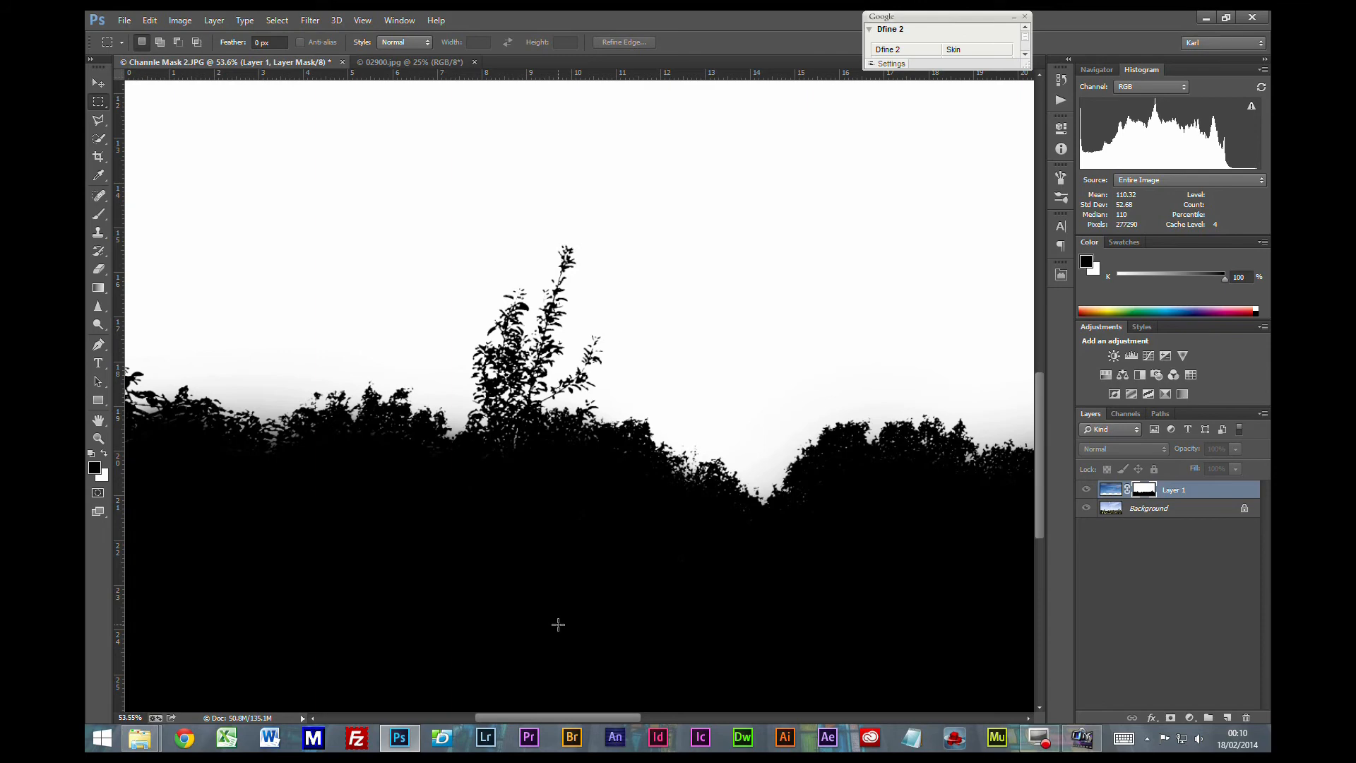
pyautogui.scroll(-5, 606, 575)
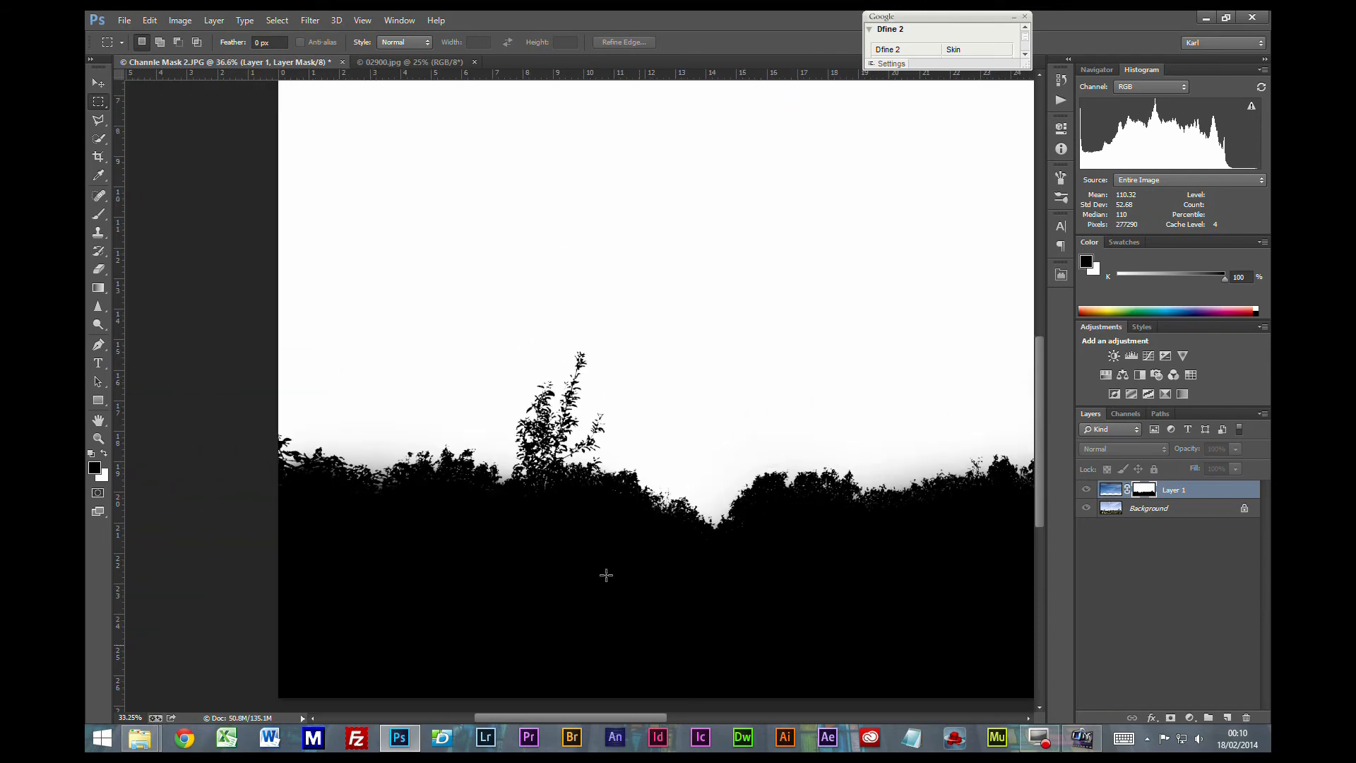
pyautogui.scroll(-2, 606, 575)
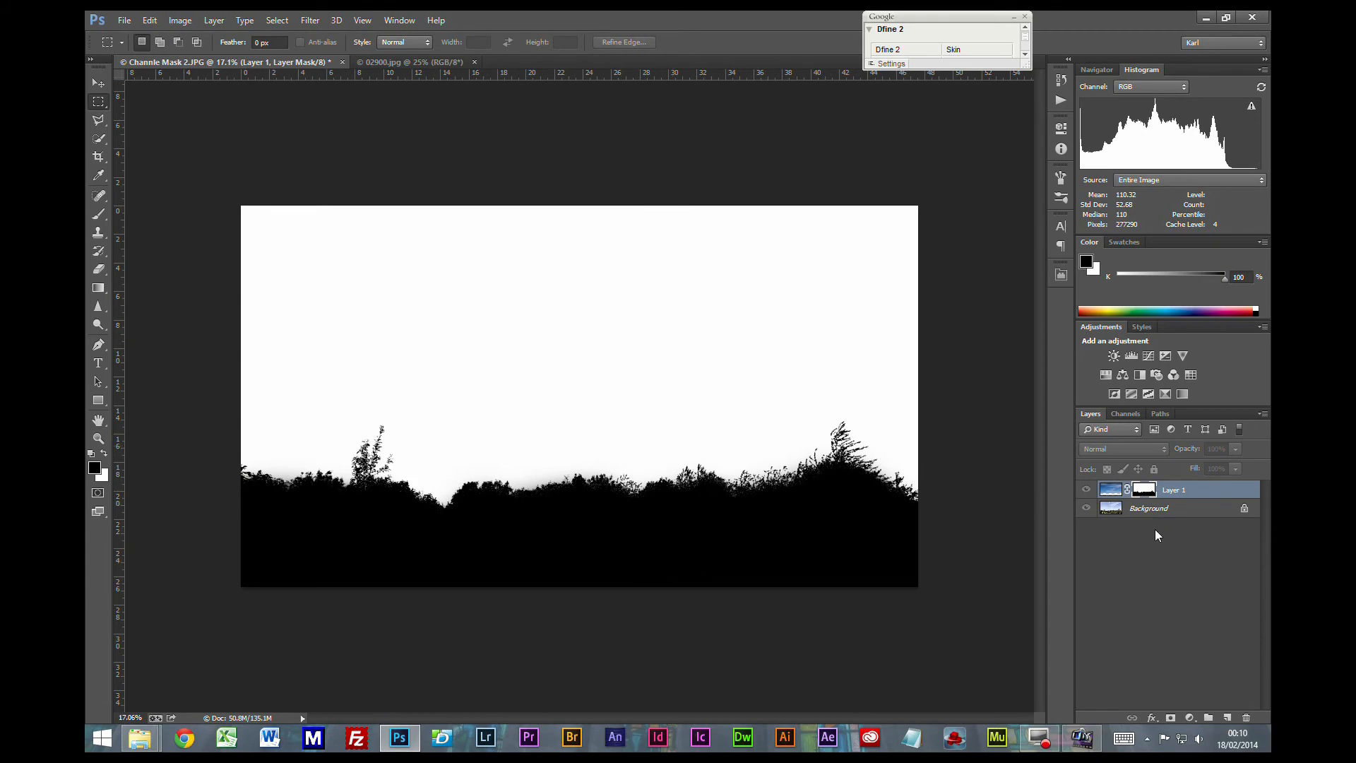
pyautogui.keyDown('alt'); pyautogui.click(1145, 489); pyautogui.keyUp('alt')
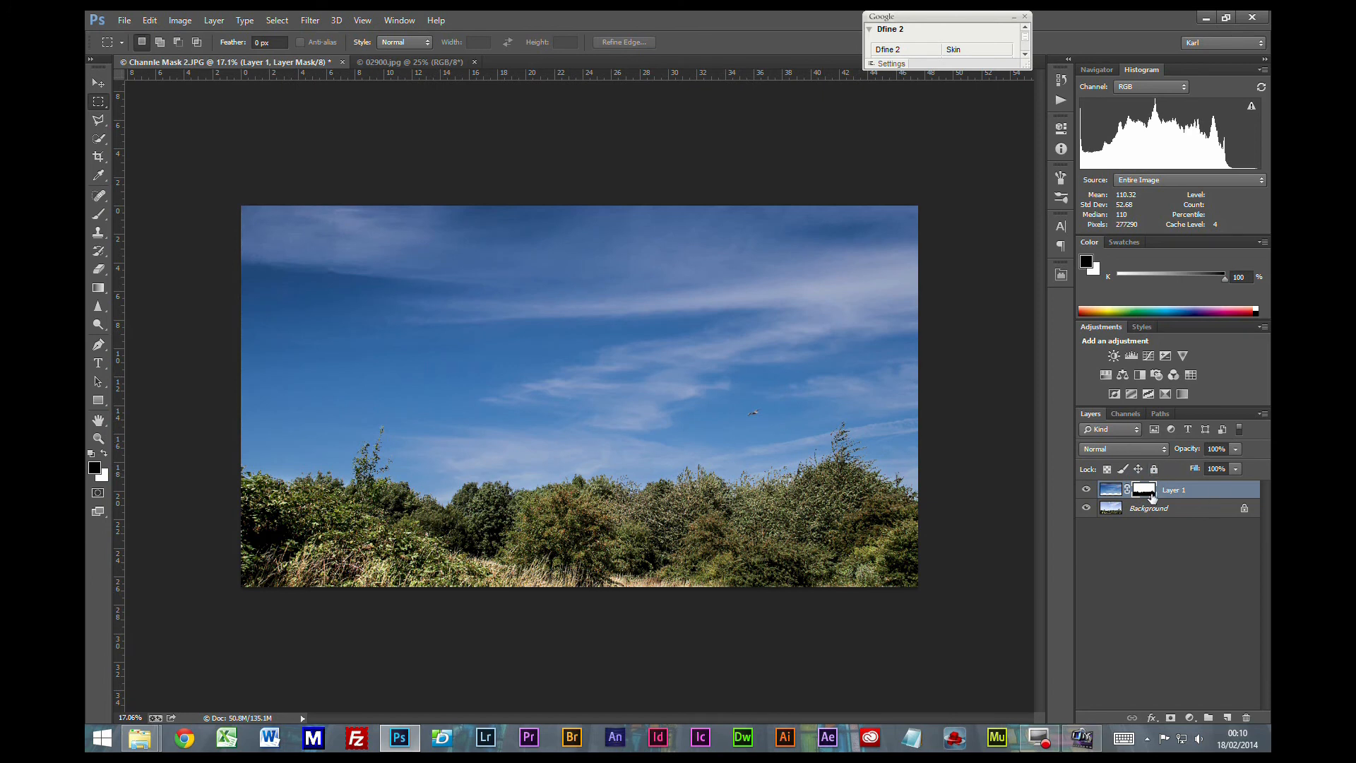
# Paint black along the skyline on the sky layer's mask with the Brush at 15% opacity and size 600, then deselect the layer
pyautogui.press('i')
pyautogui.click(98, 214)
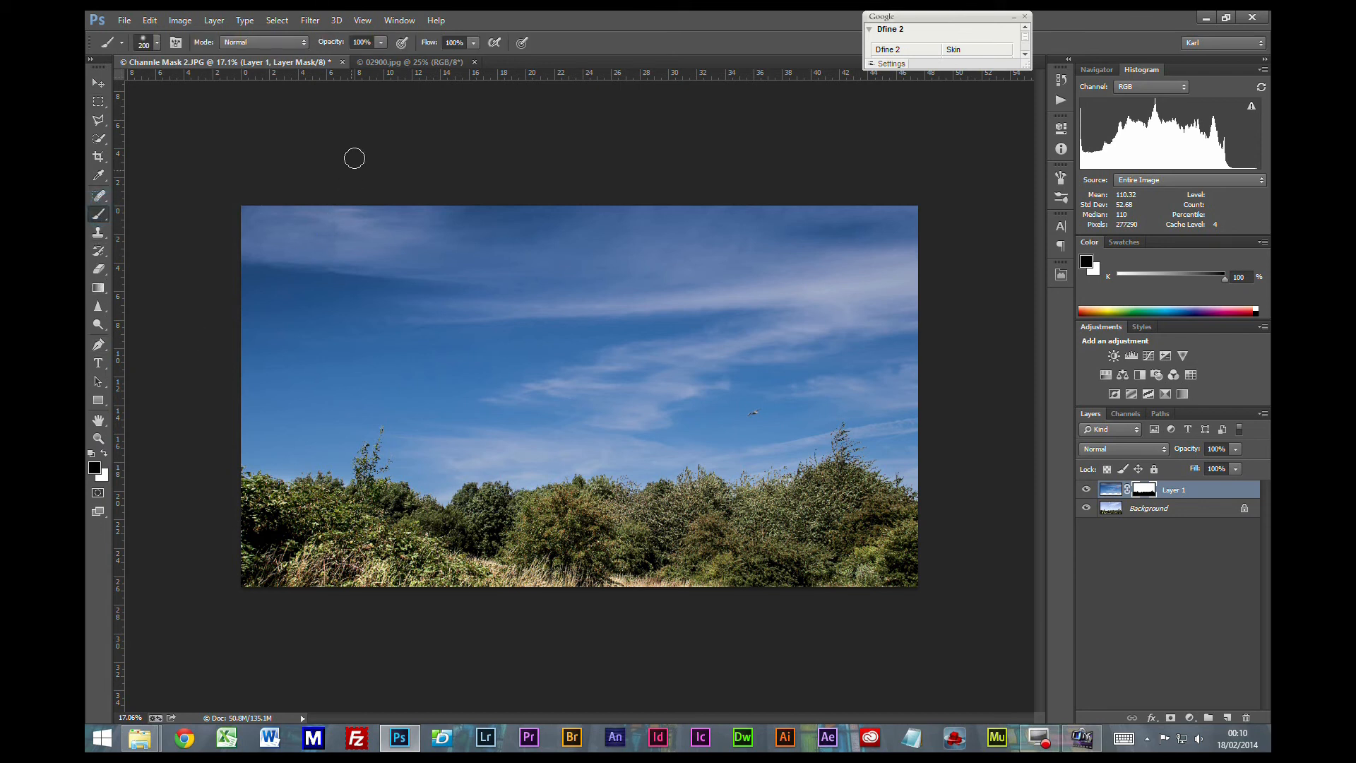
pyautogui.click(380, 42)
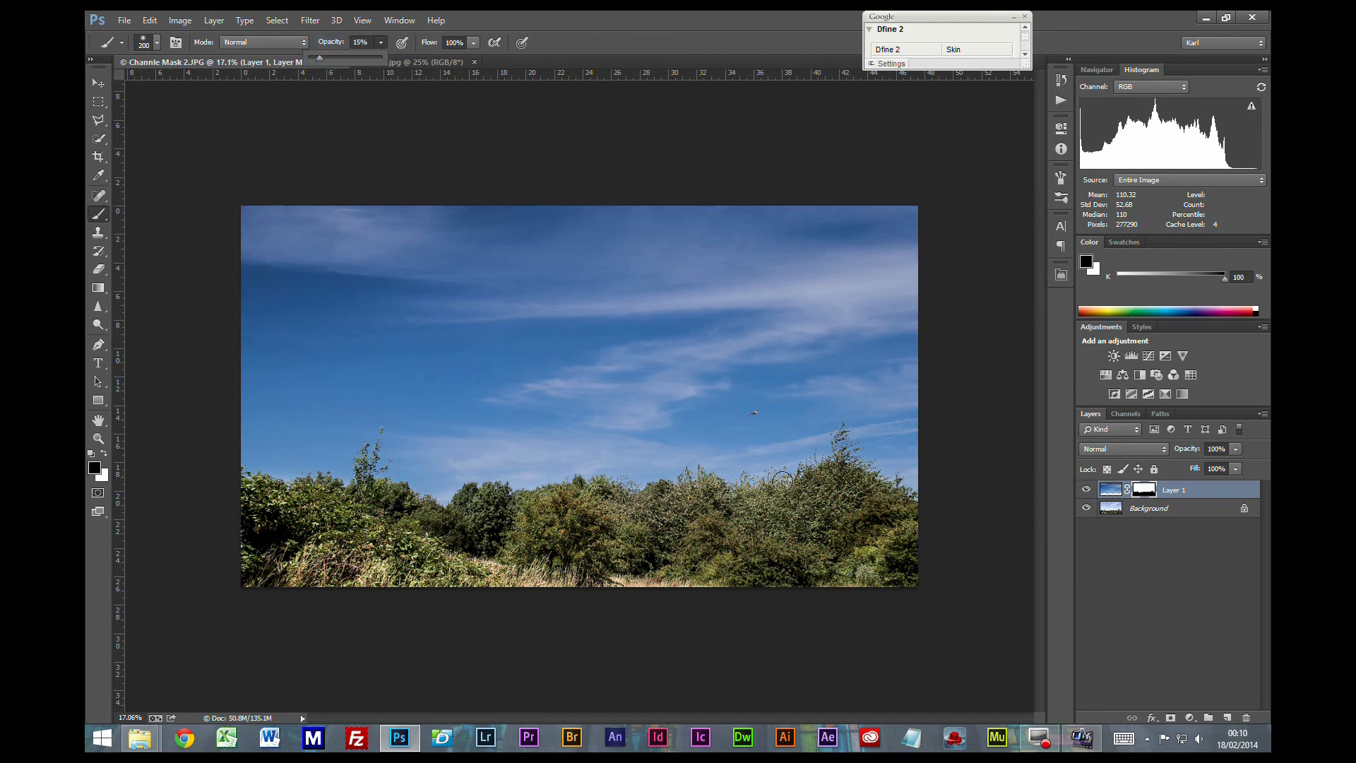
pyautogui.click(780, 499)
pyautogui.press(']')
pyautogui.press(']')
pyautogui.press(']')
pyautogui.press(']')
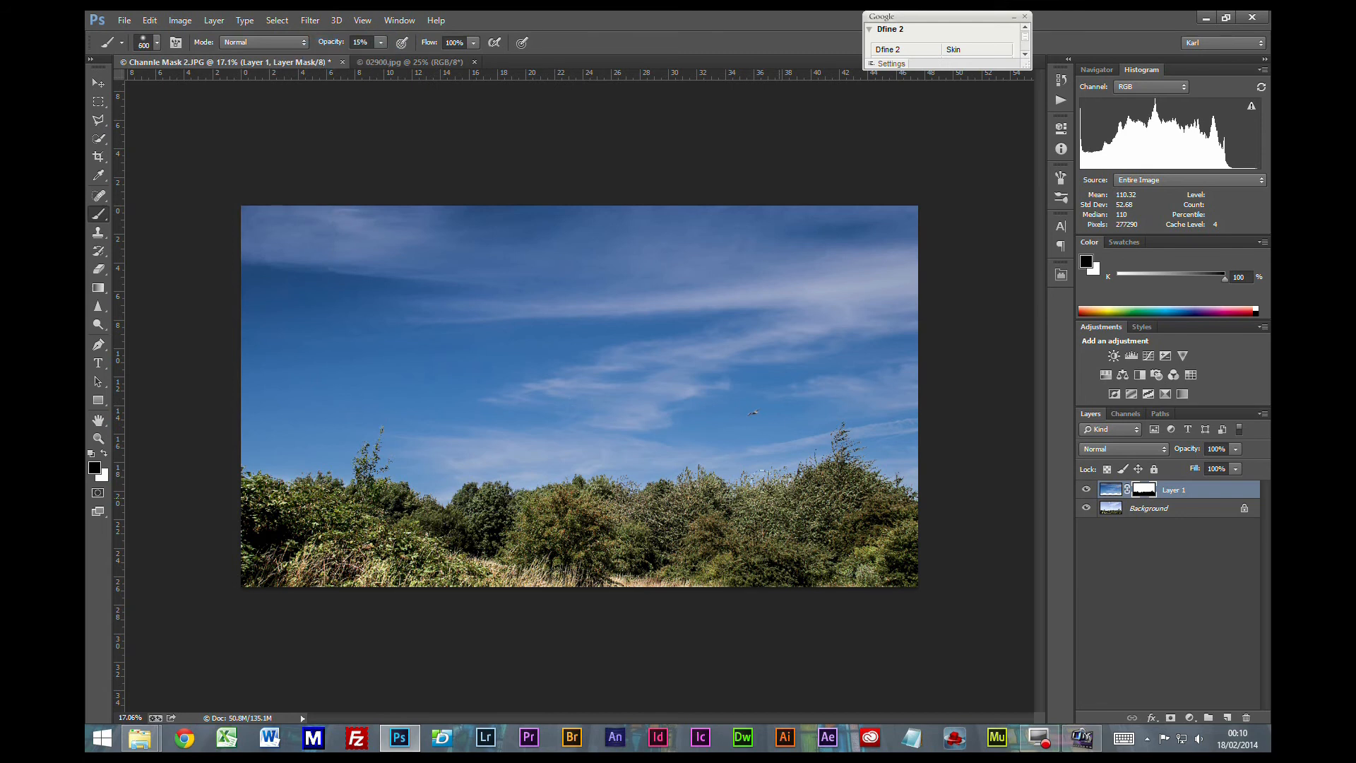
pyautogui.moveTo(242, 466)
pyautogui.mouseDown()
pyautogui.moveTo(547, 474)
pyautogui.moveTo(830, 440)
pyautogui.moveTo(941, 506)
pyautogui.mouseUp()
pyautogui.scroll(3, 486, 470)
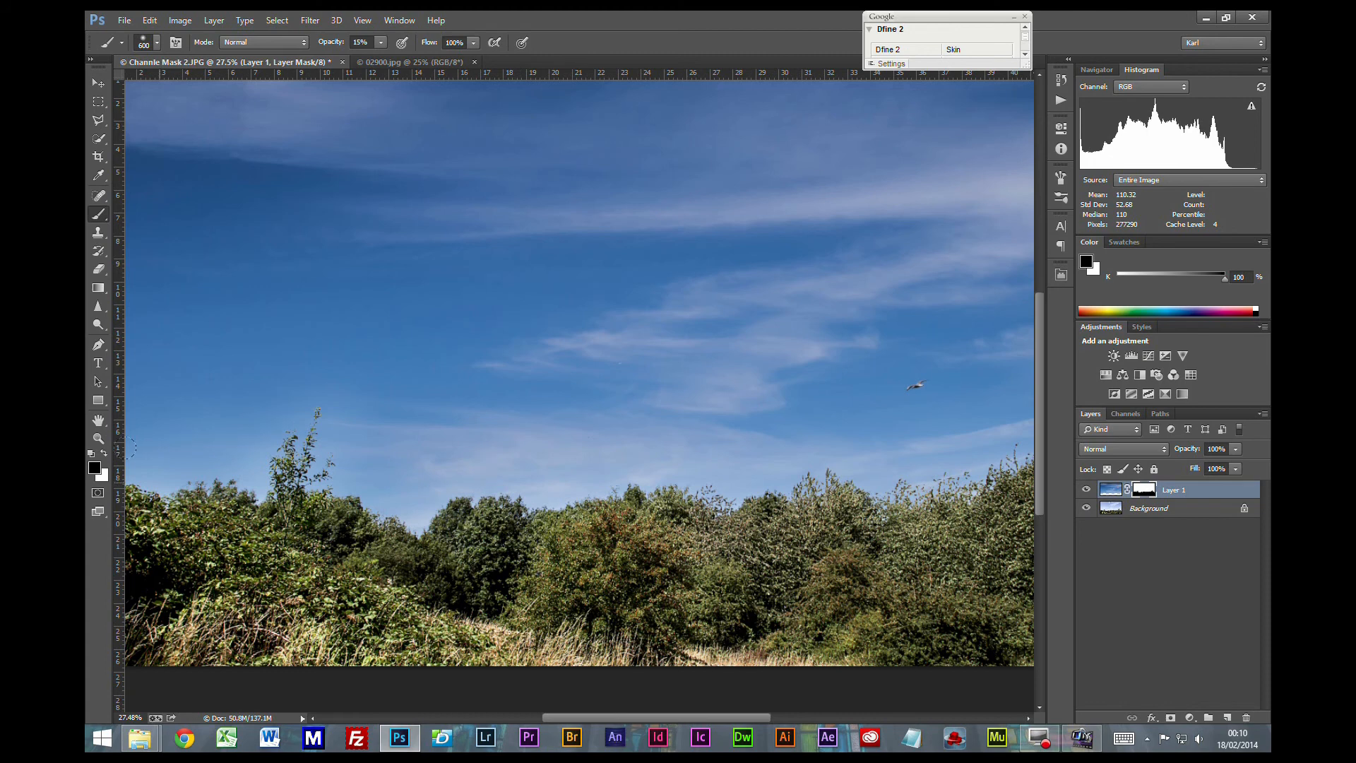
pyautogui.click(1145, 605)
pyautogui.press('x')
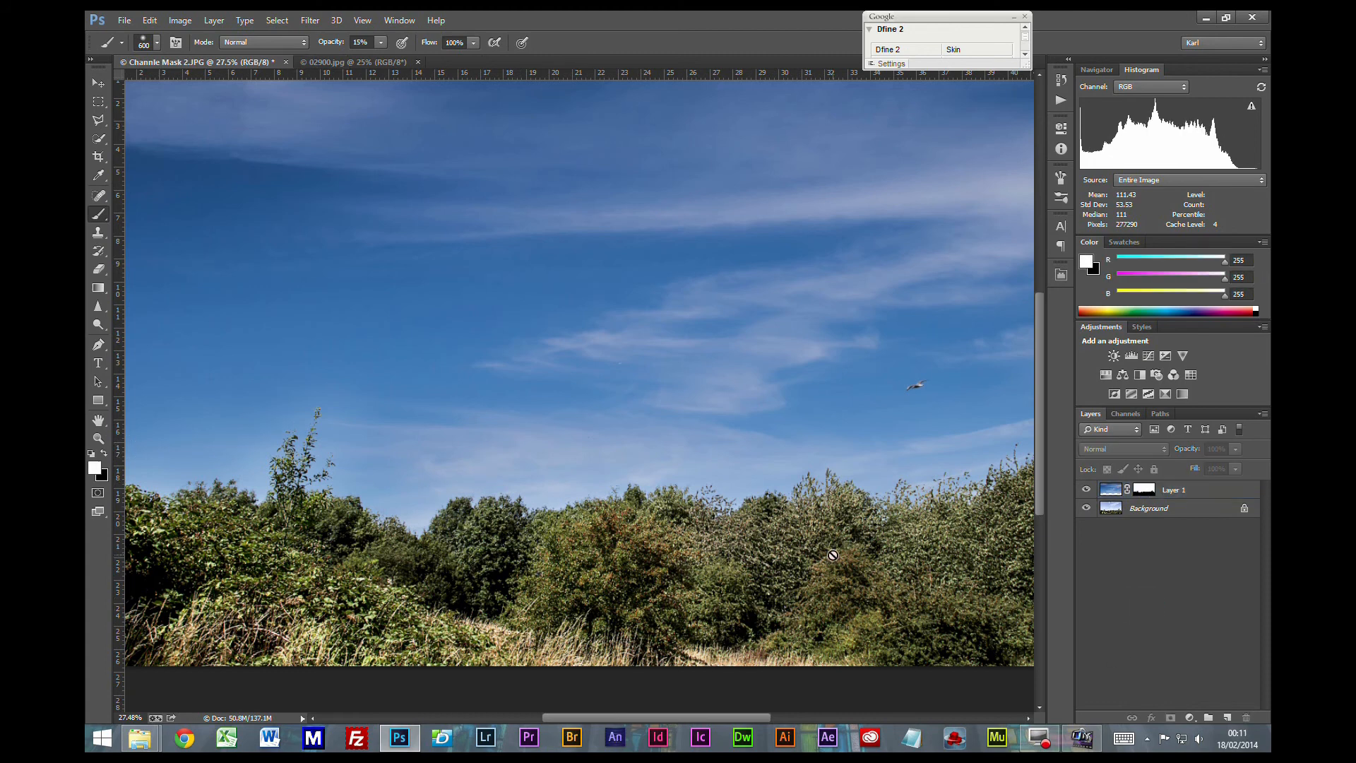
pyautogui.scroll(-2, 677, 588)
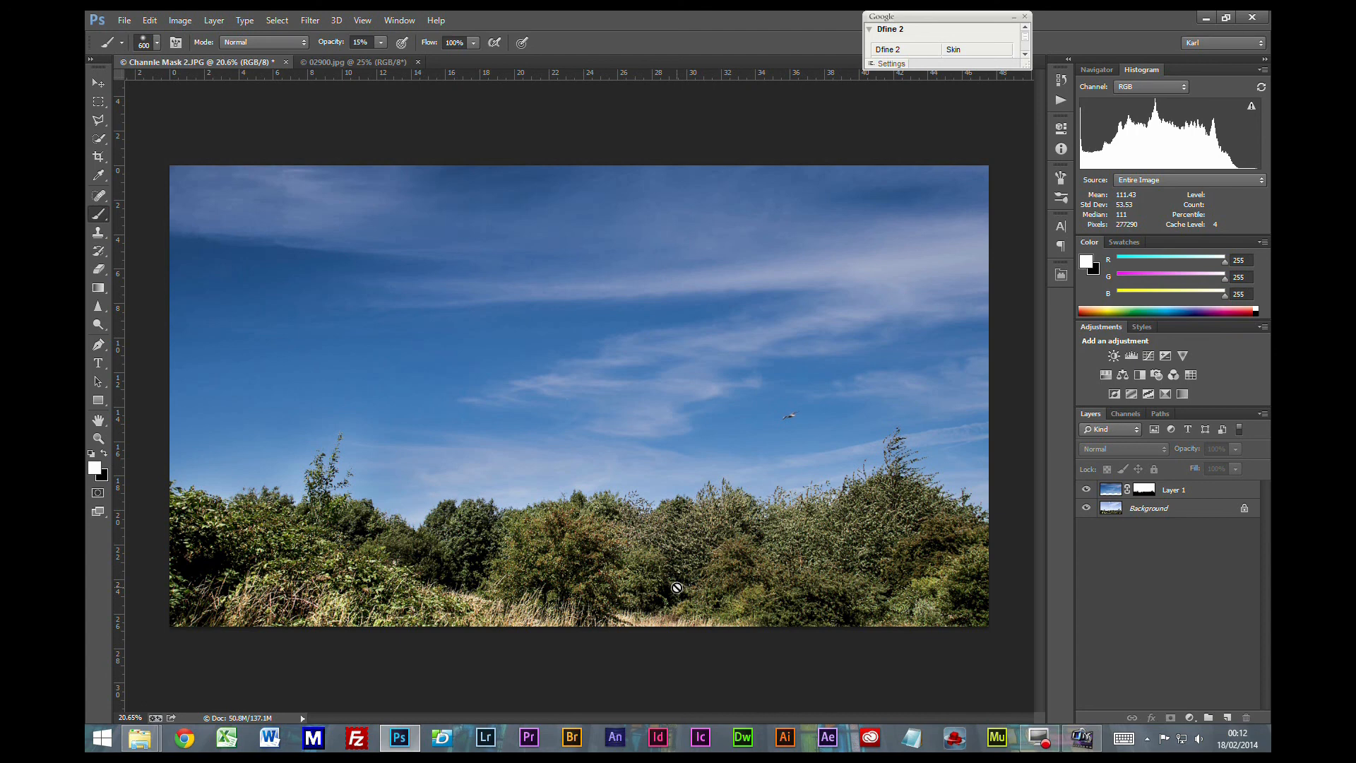
pyautogui.scroll(-1, 676, 587)
pyautogui.scroll(3, 676, 588)
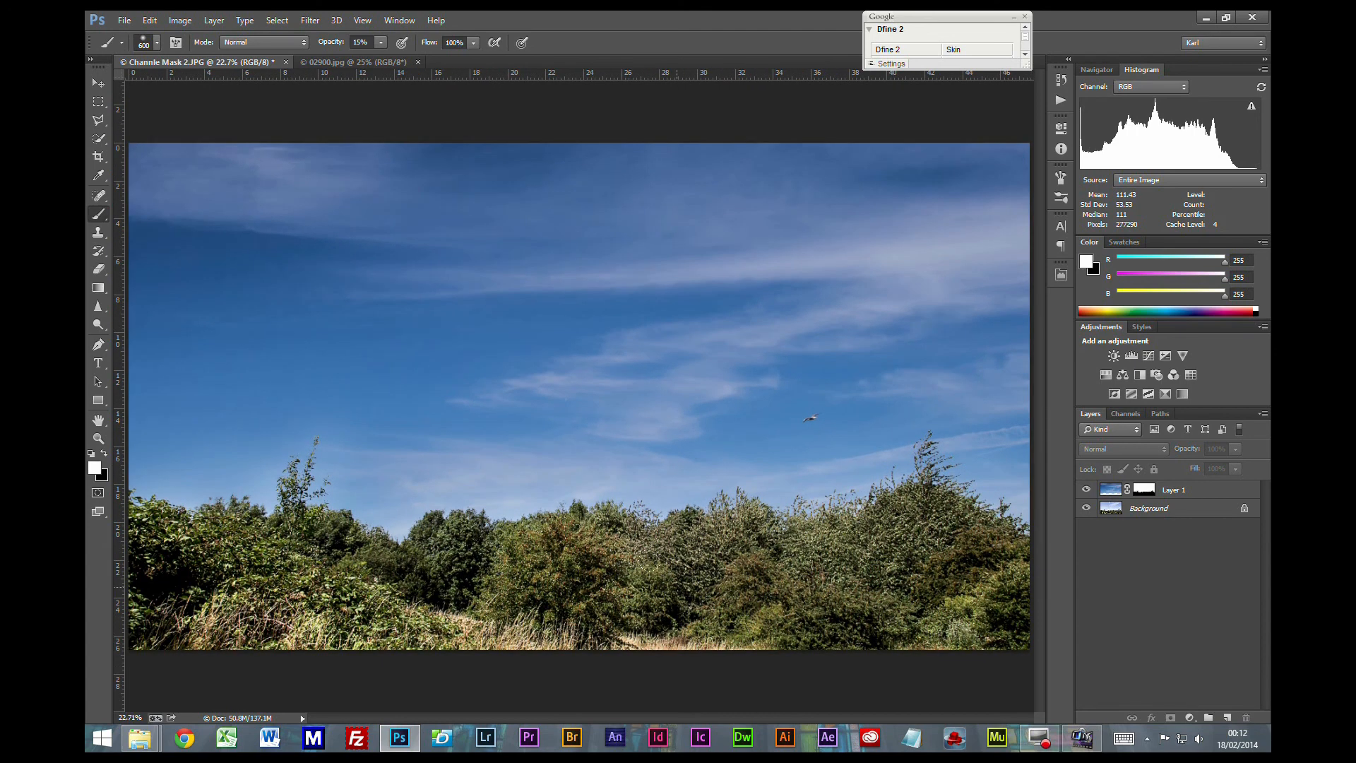
pyautogui.scroll(-1, 677, 588)
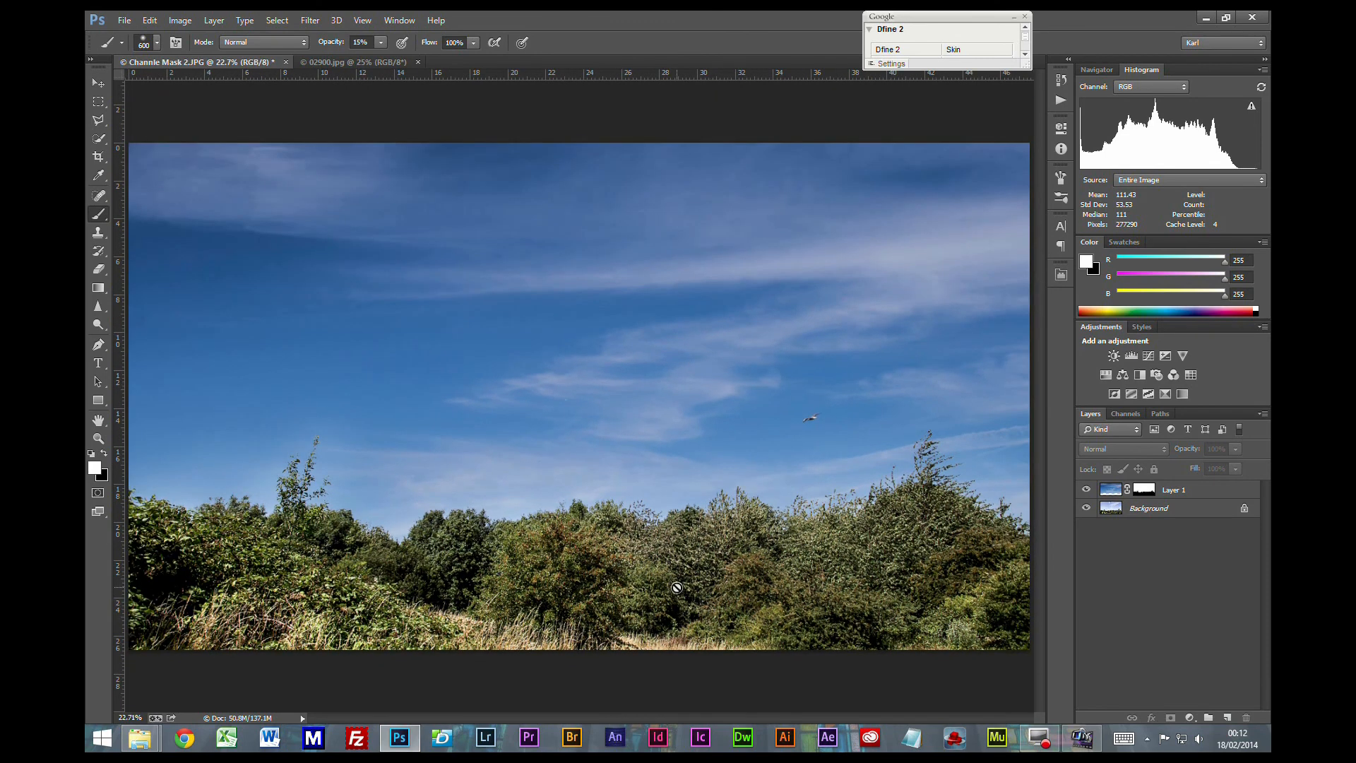